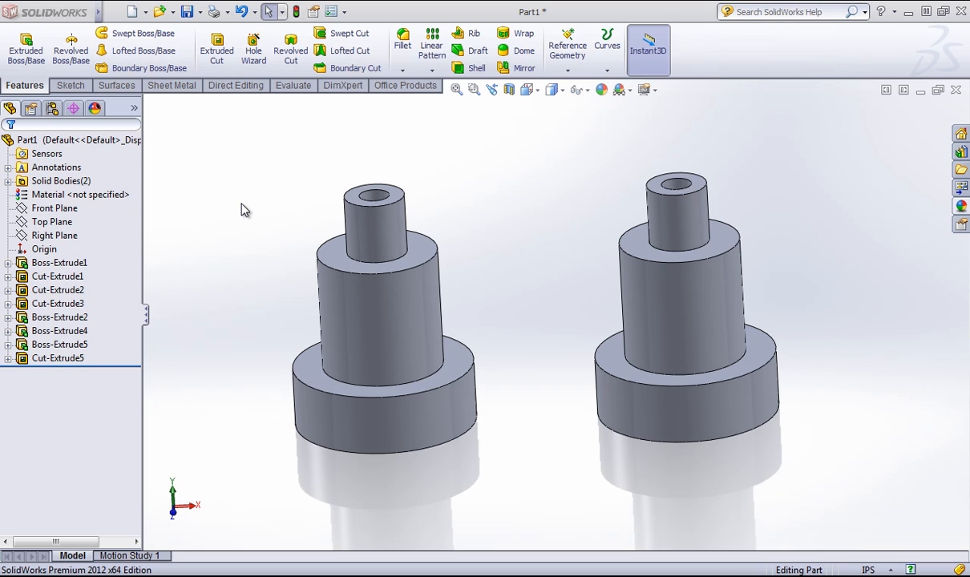
Enable the Contour Select Tool from the expanded shortcut menu and cancel editing Boss-Extrude1
right_click(283, 178)
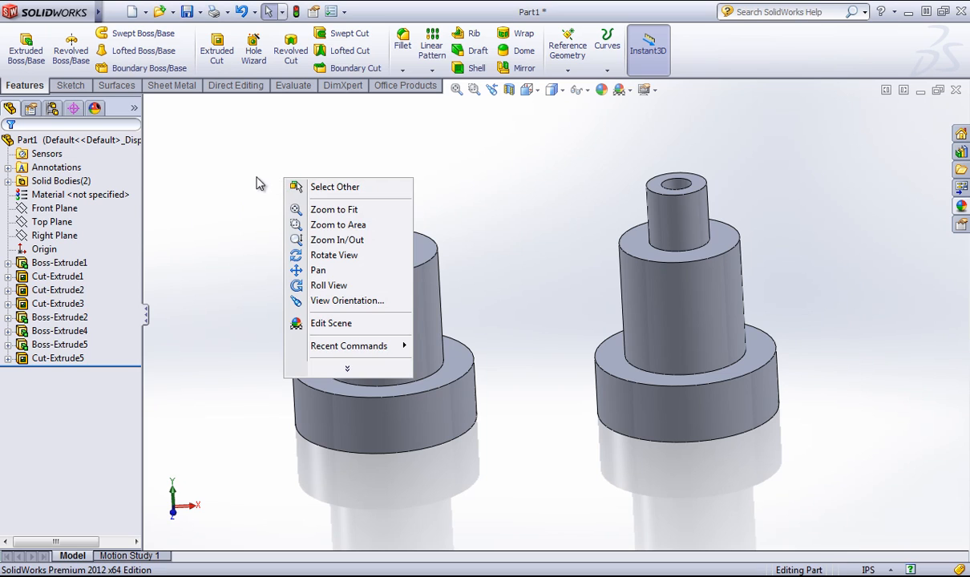
click(345, 371)
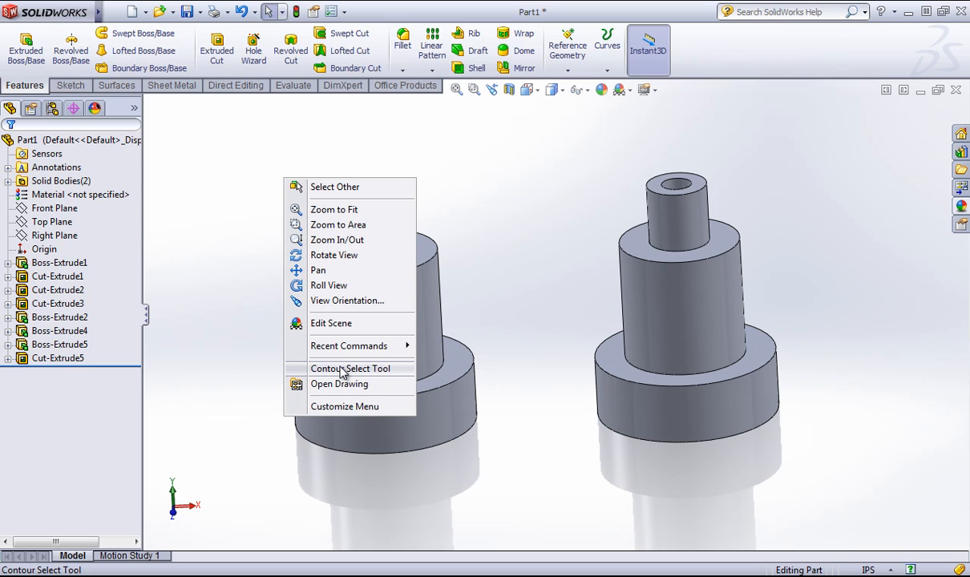
click(343, 369)
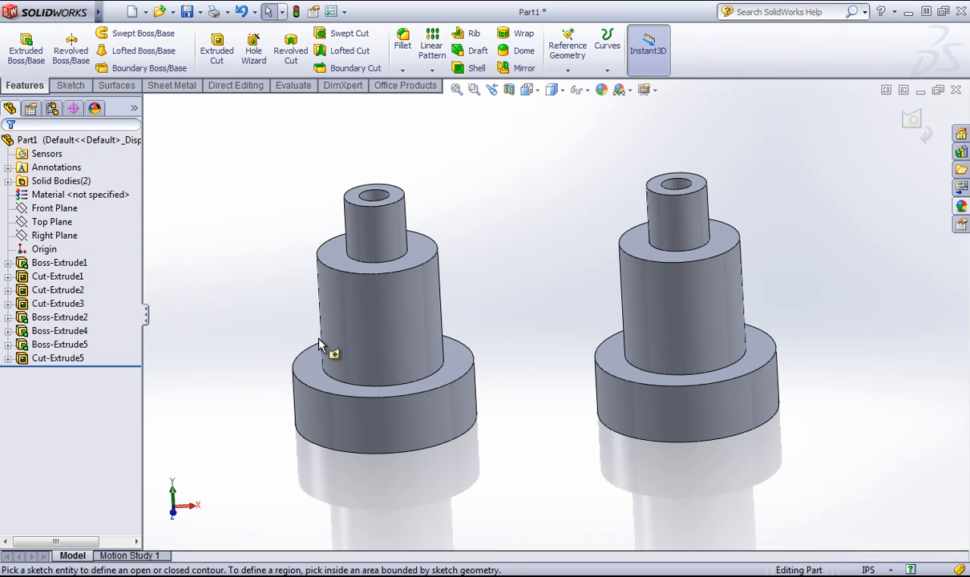
right_click(60, 263)
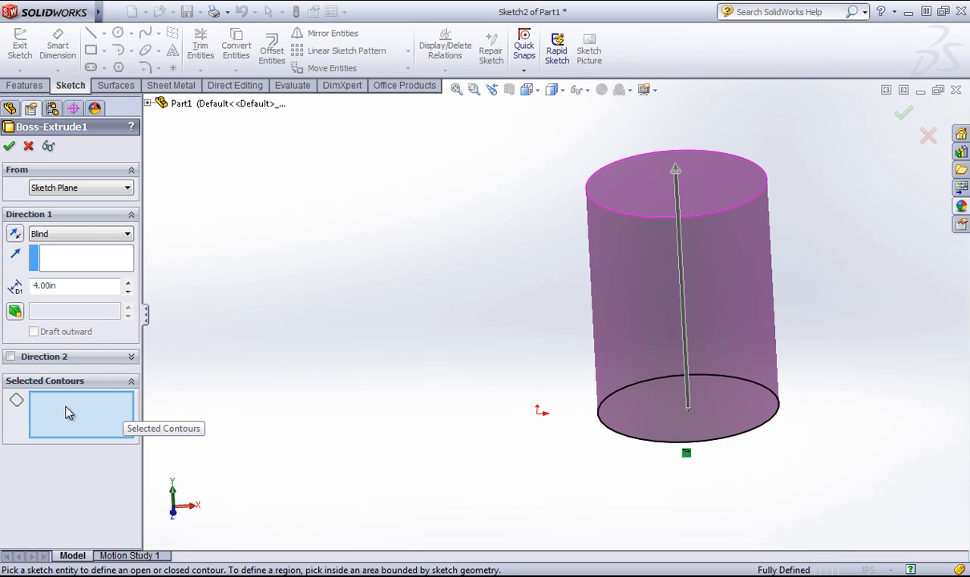
click(28, 146)
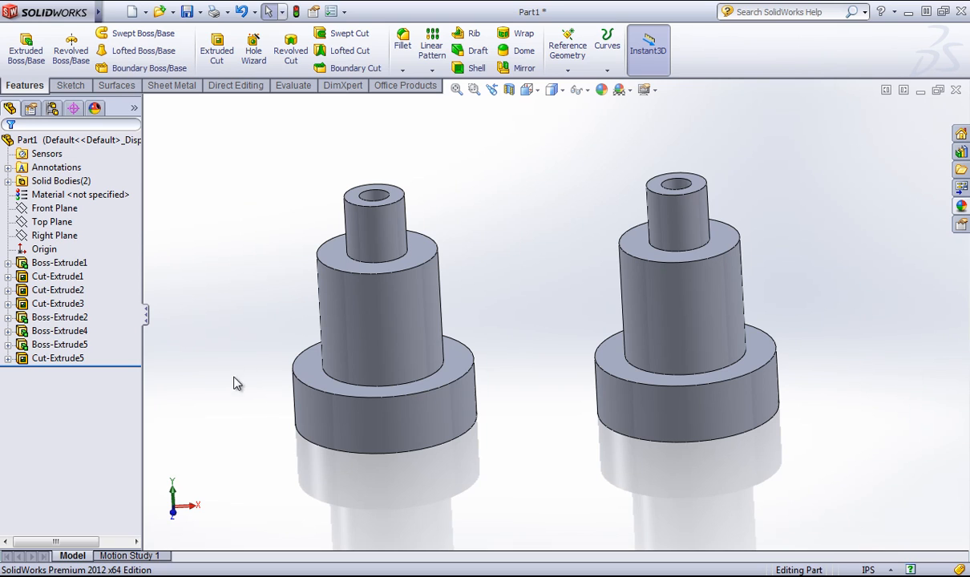
Expand Boss-Extrude1 and make its Sketch2 visible on the model
click(8, 263)
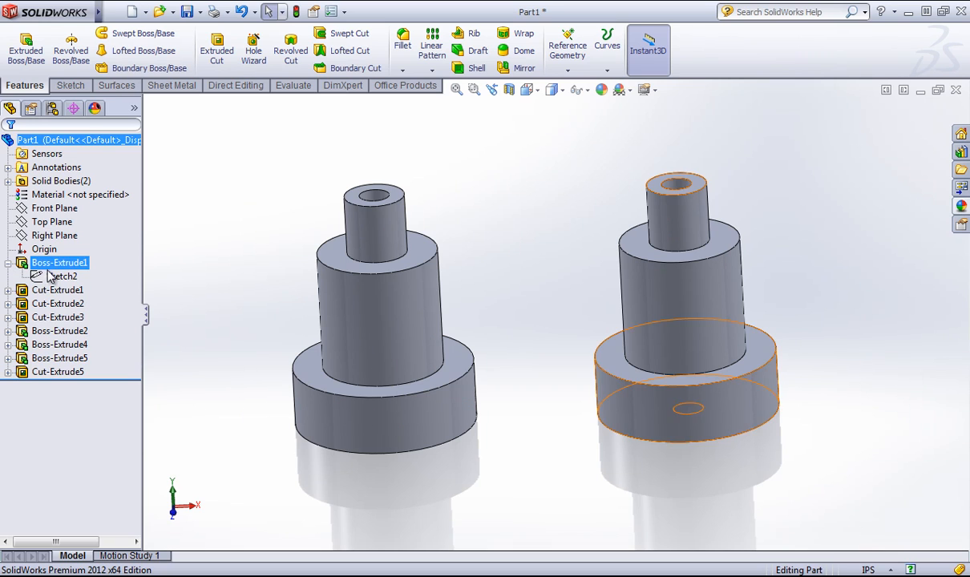
right_click(50, 277)
click(58, 251)
mouse_move(541, 206)
middle_down()
mouse_move(473, 221)
mouse_move(505, 268)
mouse_move(477, 185)
mouse_move(447, 166)
mouse_move(465, 157)
mouse_move(485, 172)
middle_up()
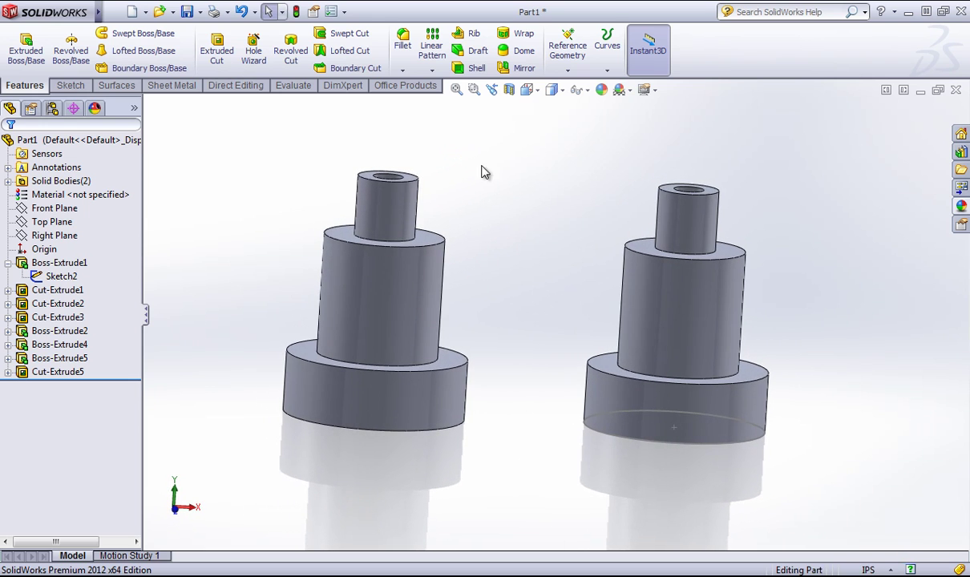
Expand Boss-Extrude5 and inspect Sketch1, a circular edge and Cut-Extrude1 while orbiting both parts
click(7, 358)
right_click(56, 372)
key(Escape)
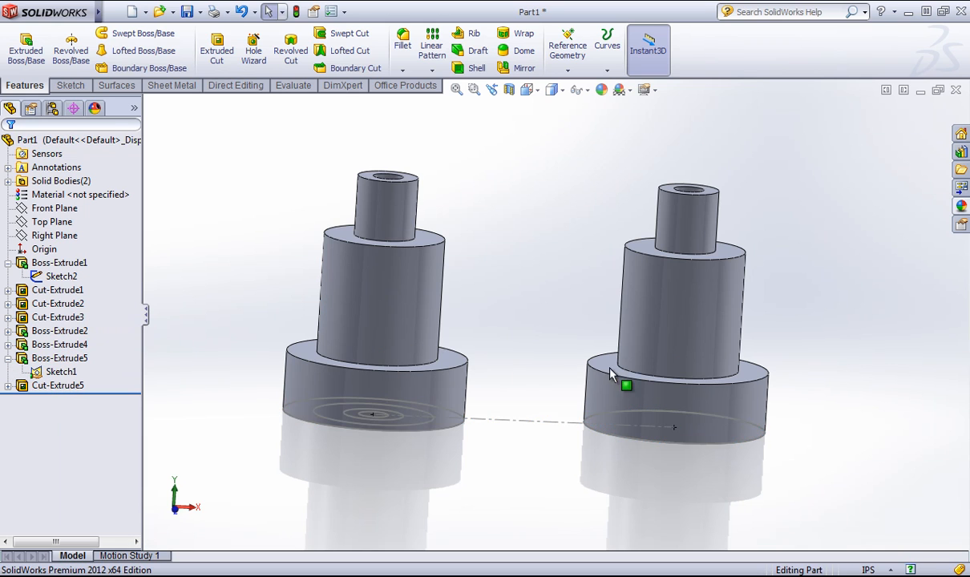
mouse_move(626, 385)
middle_down()
mouse_move(569, 329)
mouse_move(548, 369)
mouse_move(634, 386)
middle_up()
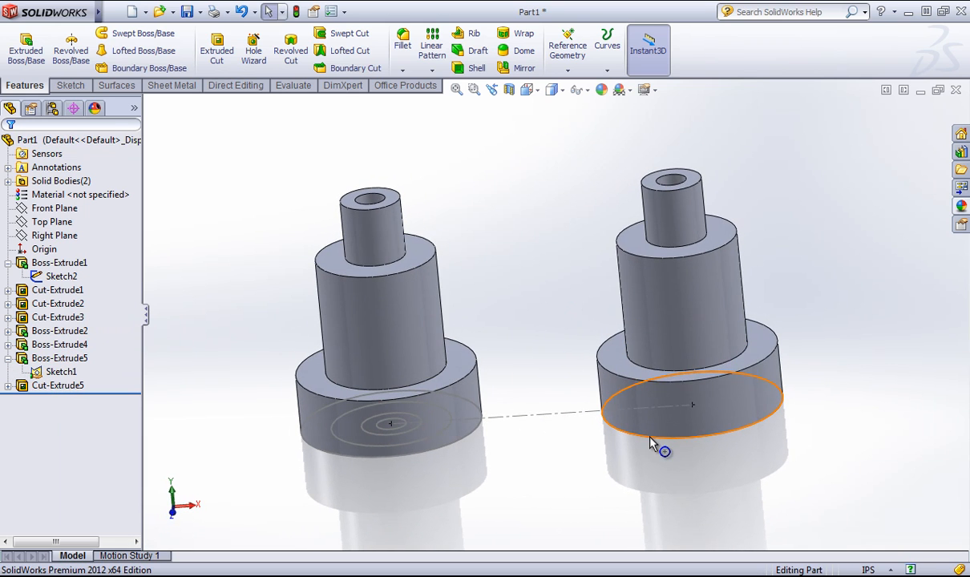
click(654, 353)
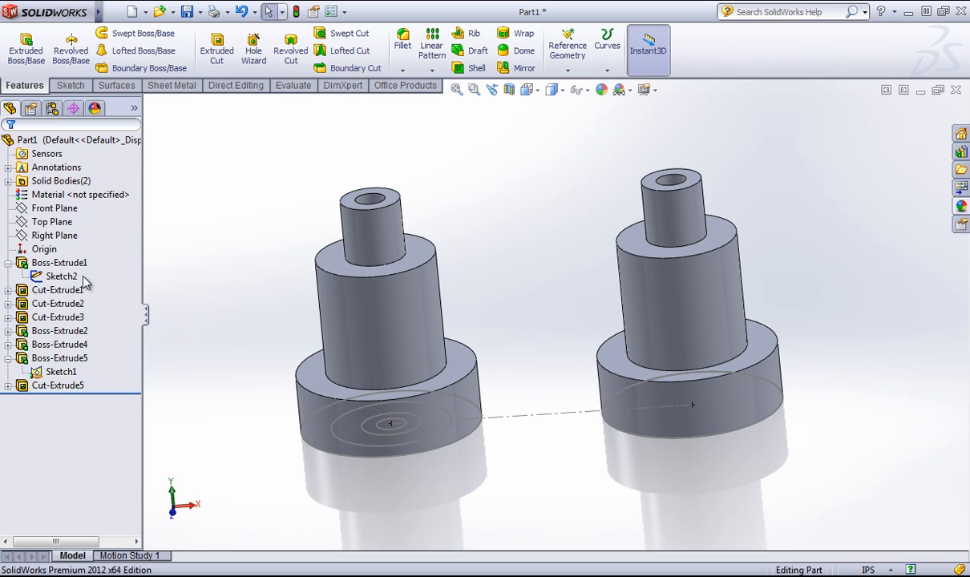
click(57, 290)
key(Escape)
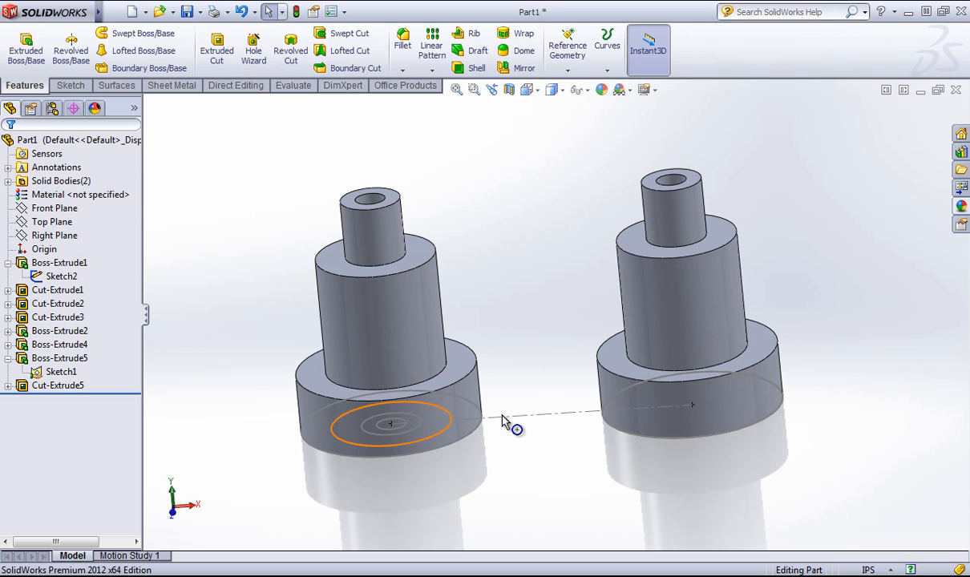
middle_drag(305, 366, 251, 410)
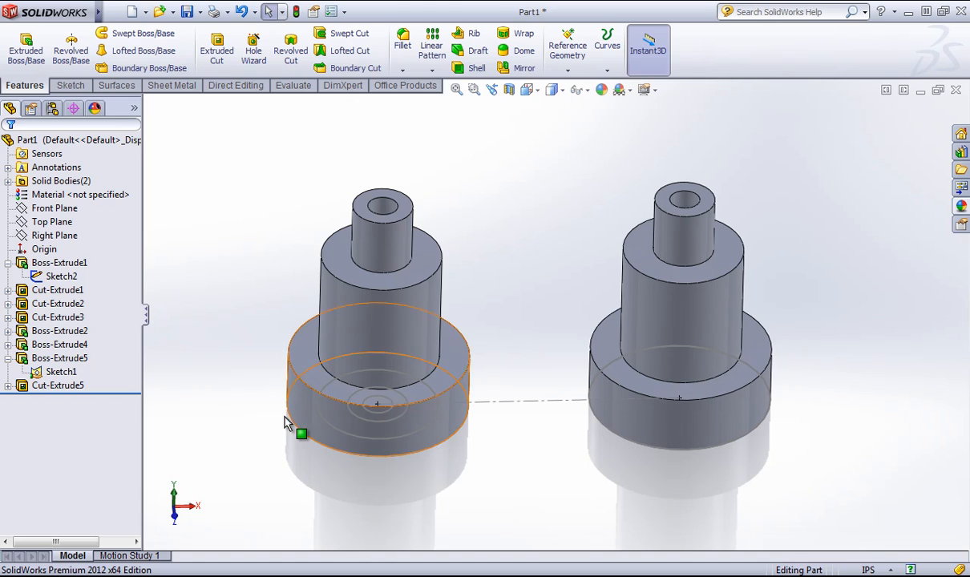
Select Sketch1 under Boss-Extrude5 and open it for editing
click(59, 344)
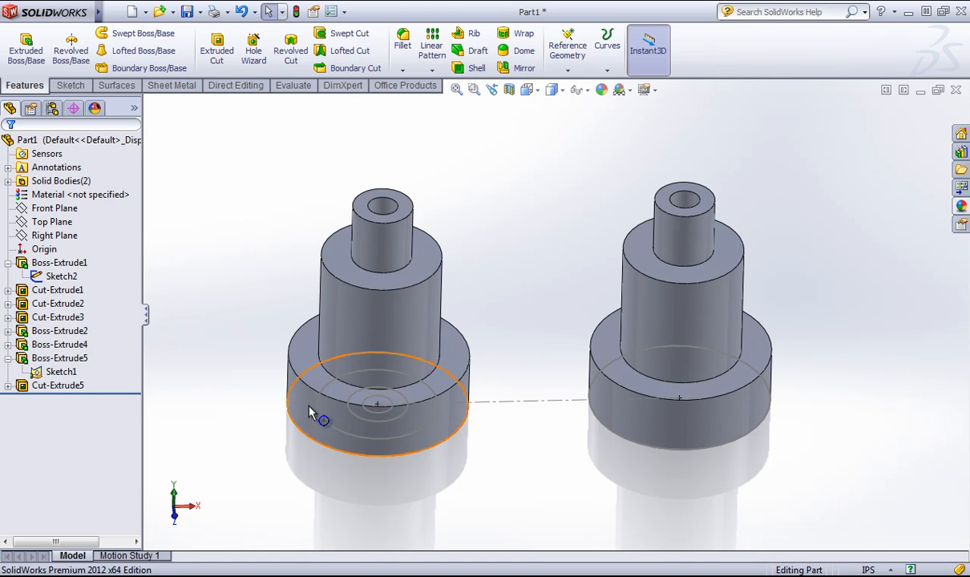
click(61, 371)
right_click(61, 371)
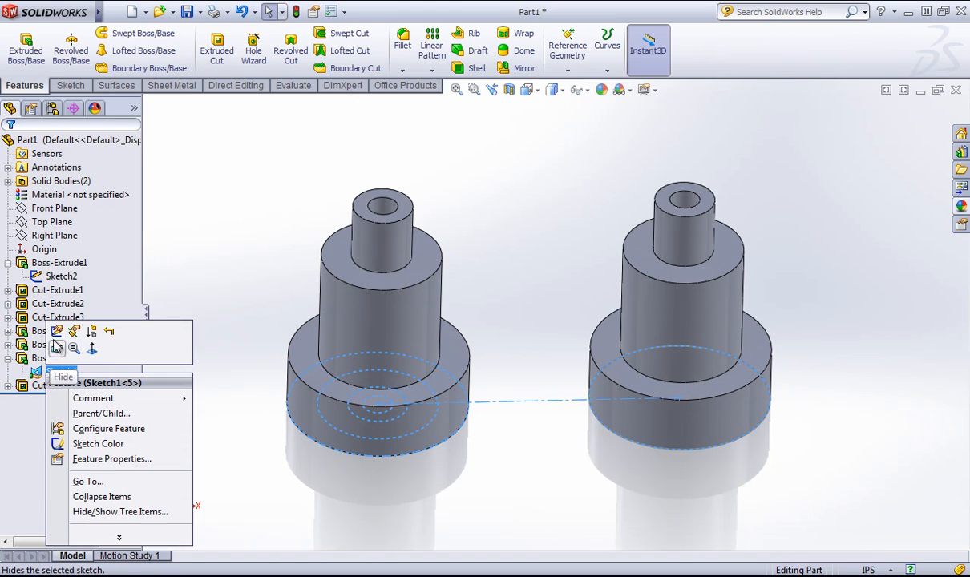
click(80, 337)
View Sketch1 normal-to with Ctrl+8, review its dimensions and exit the sketch
key(ctrl+8)
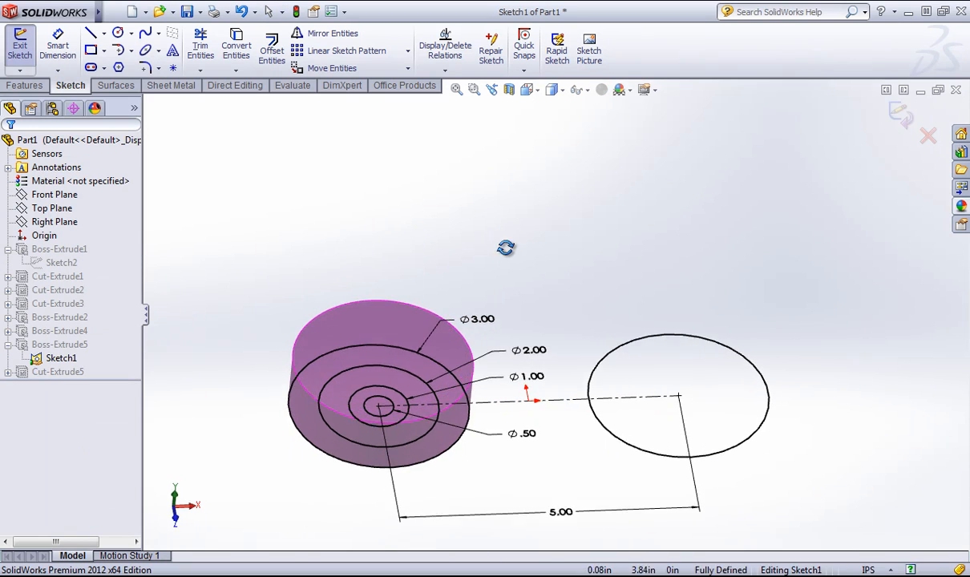
scroll(500, 369, down, 3)
scroll(499, 367, up, 2)
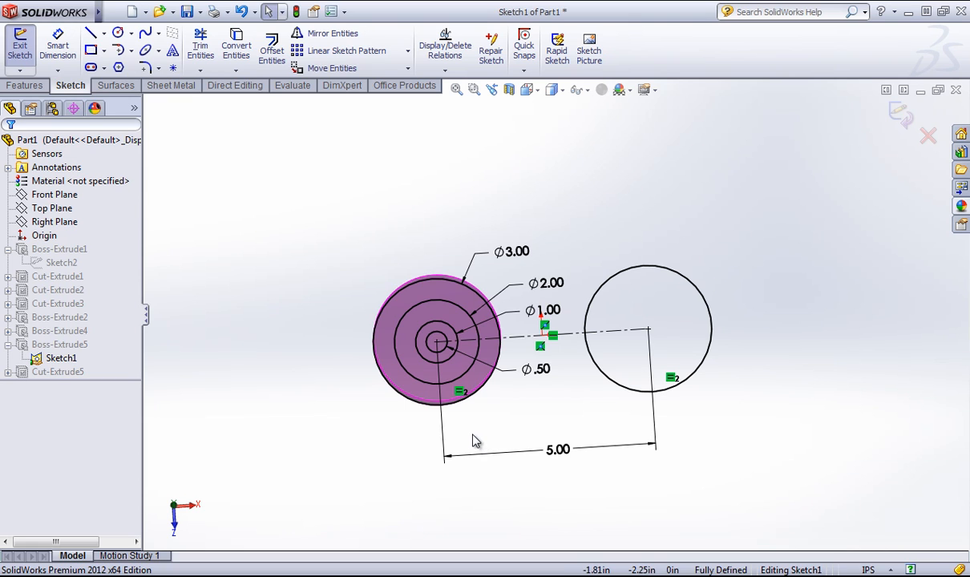
middle_drag(481, 385, 513, 369)
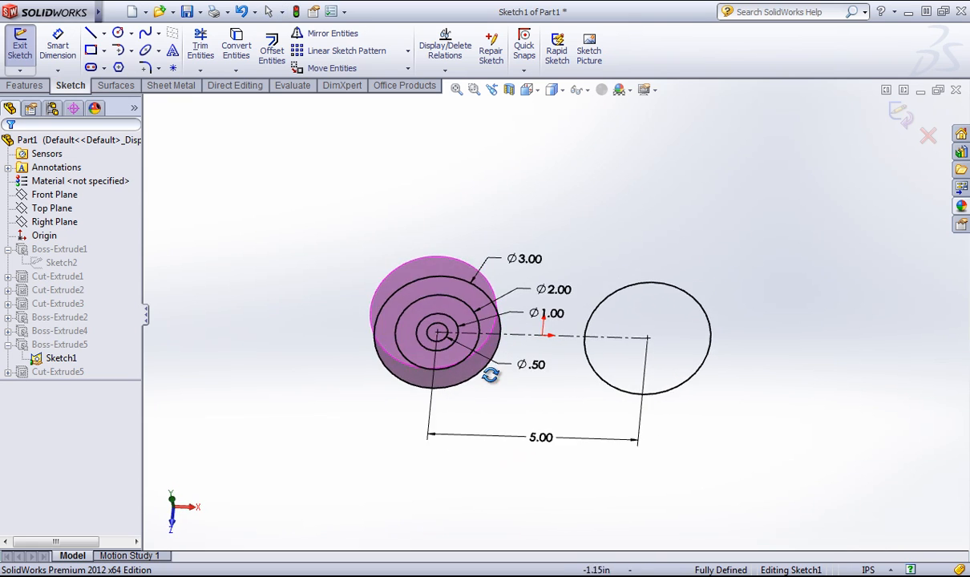
click(901, 114)
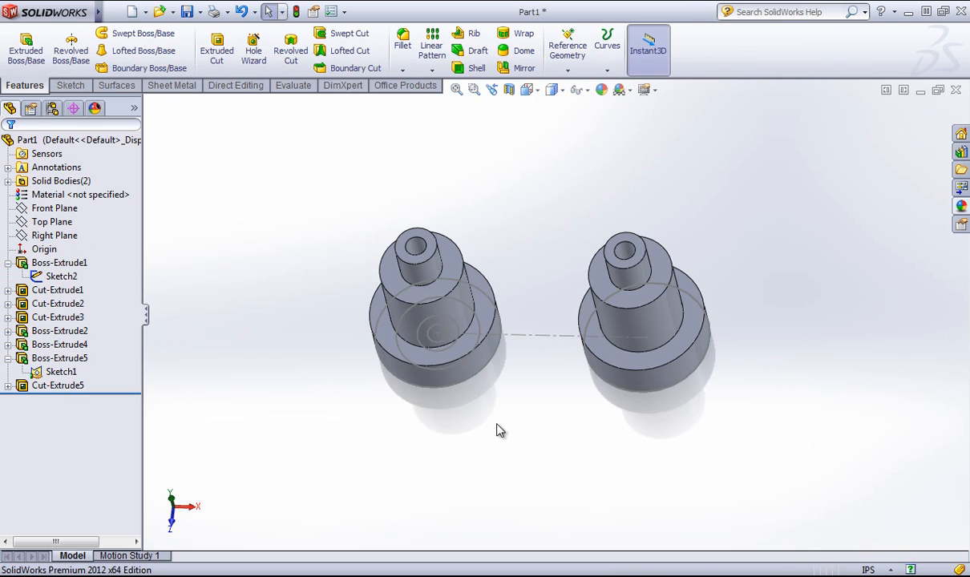
middle_drag(501, 430, 513, 345)
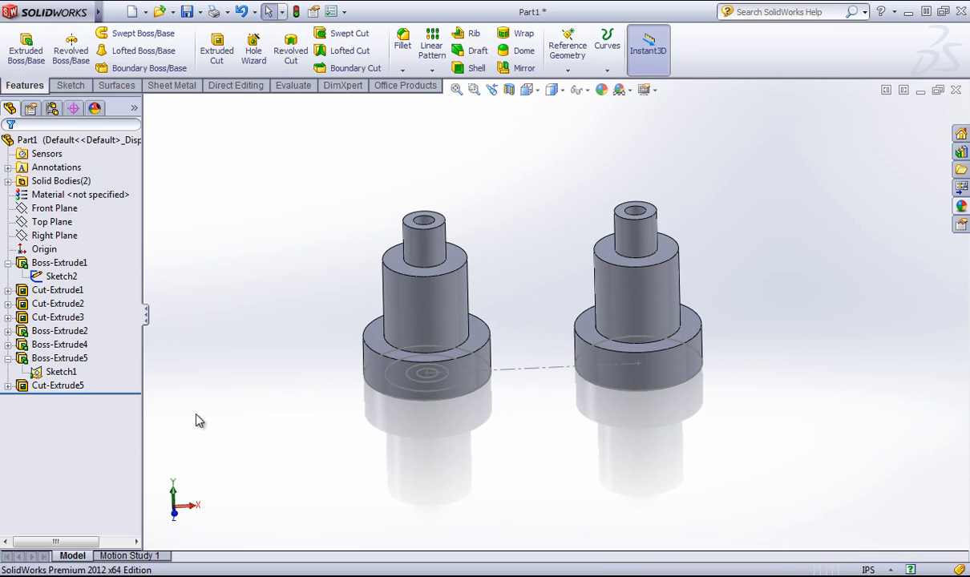
mouse_move(113, 393)
mouse_down()
mouse_move(125, 357)
mouse_move(117, 273)
mouse_up()
click(63, 263)
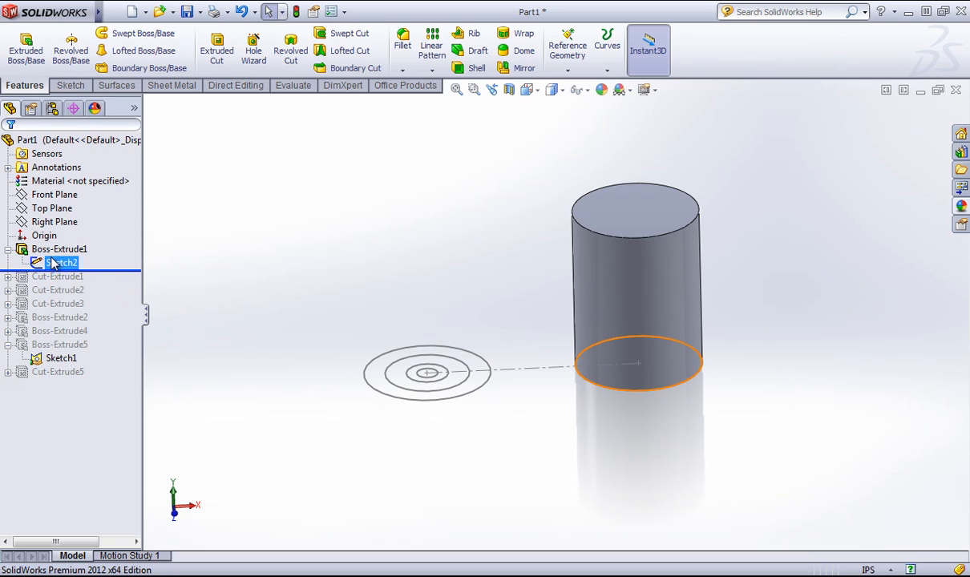
mouse_move(52, 265)
mouse_down()
mouse_move(90, 270)
mouse_move(104, 257)
mouse_move(90, 250)
mouse_move(105, 393)
mouse_move(24, 298)
mouse_up()
click(145, 118)
click(80, 259)
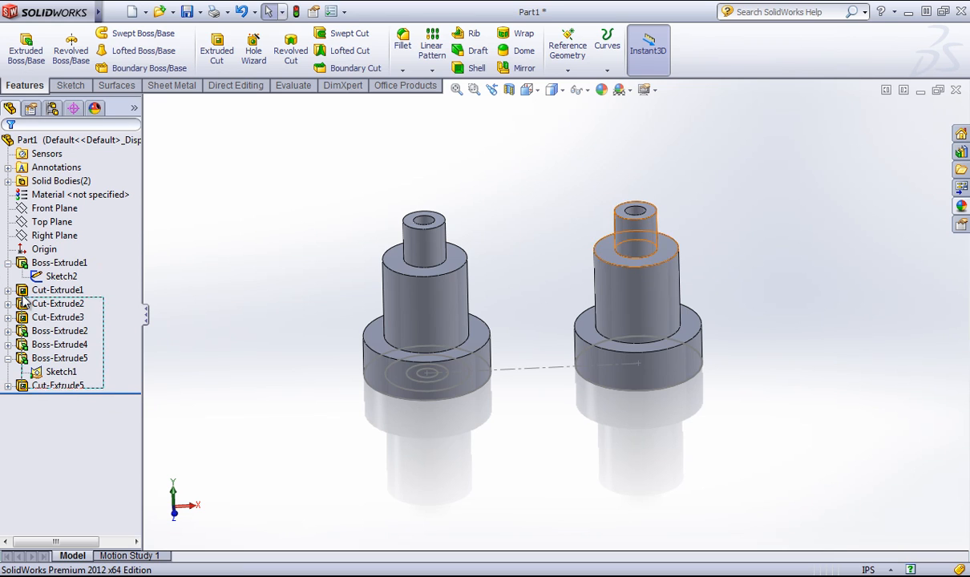
Delete Cut-Extrude1 through Cut-Extrude5 with Sketch1 selected, dismissing the deletion warnings and error report
click(241, 353)
click(60, 372)
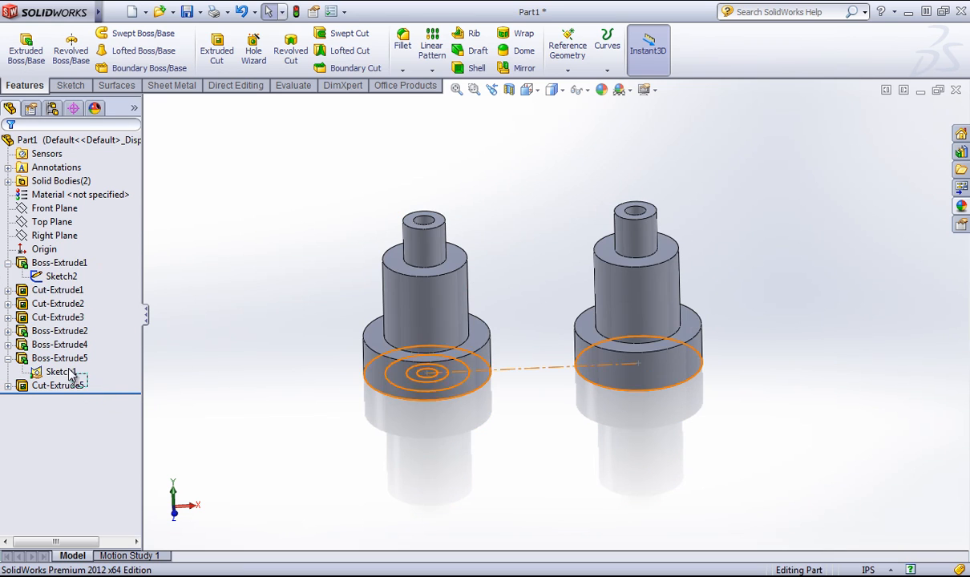
shift+click(70, 374)
right_click(58, 291)
click(80, 336)
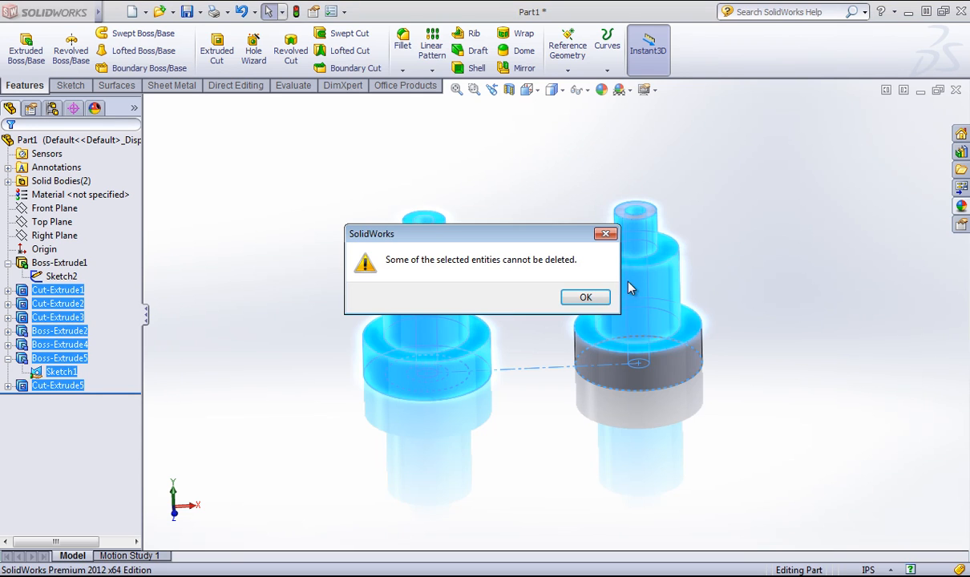
click(585, 297)
click(821, 336)
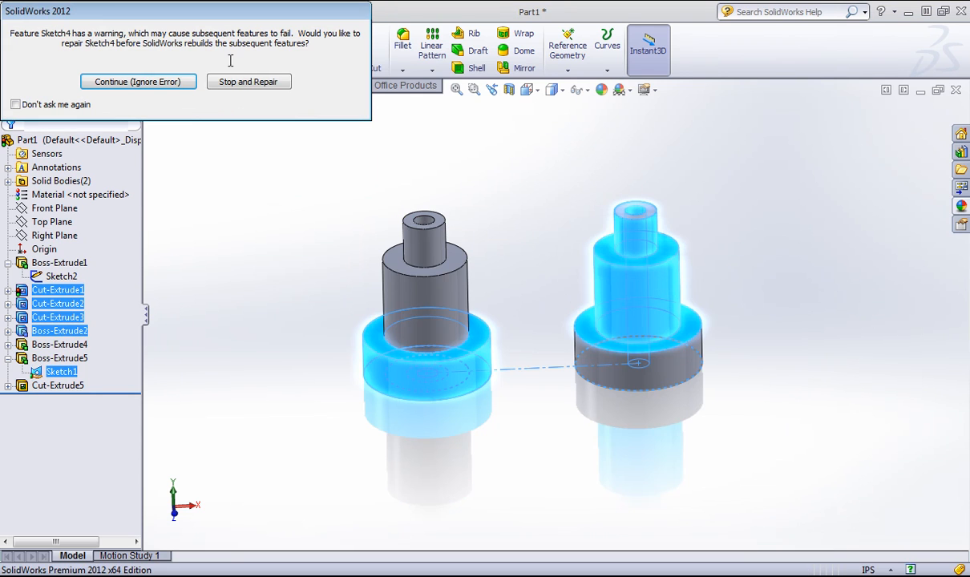
click(137, 81)
click(467, 156)
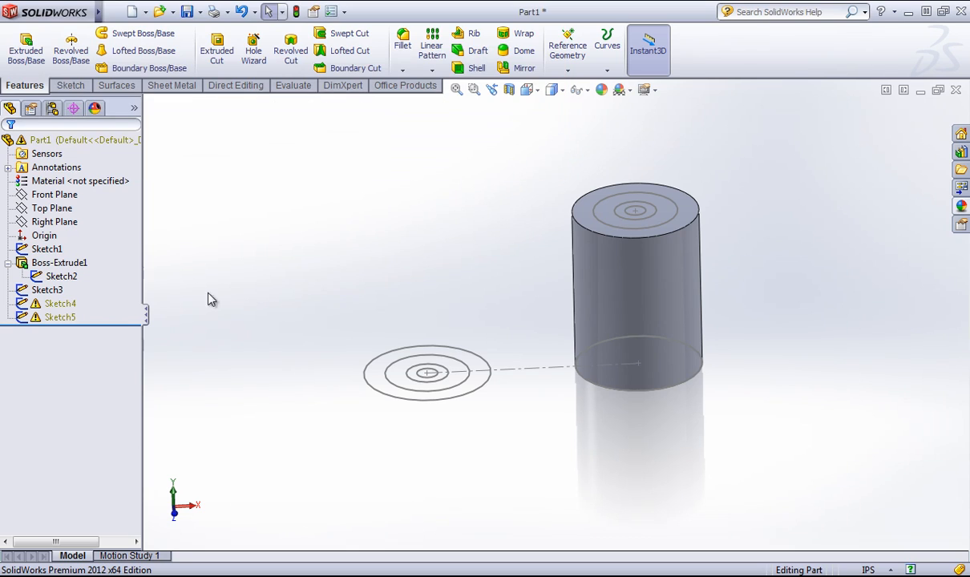
Delete Sketch3 through Sketch5, confirming both deletion prompts
click(47, 289)
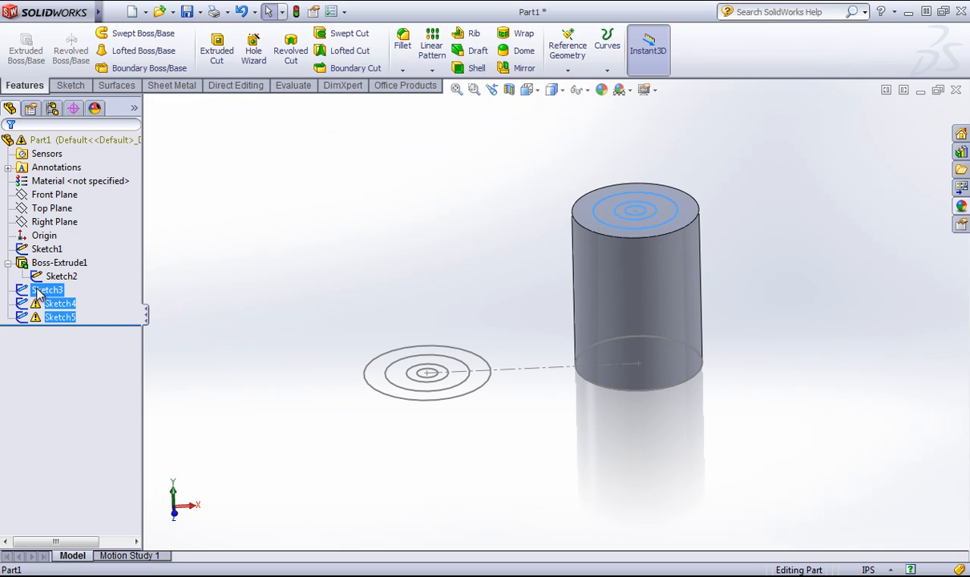
right_click(47, 289)
click(87, 330)
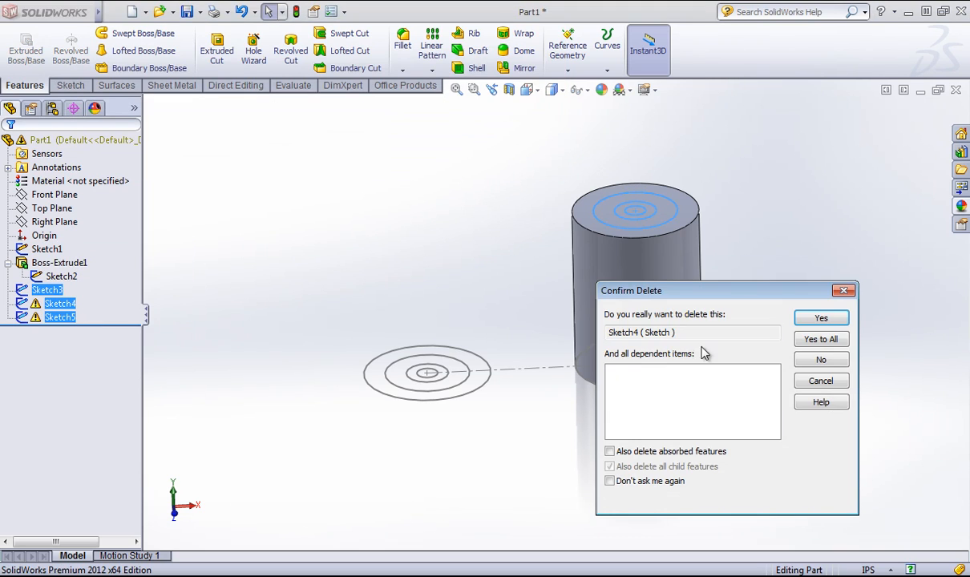
click(834, 336)
click(54, 223)
Delete Boss-Extrude1, leaving only Sketch1 and Sketch2 with no solid bodies
right_click(60, 263)
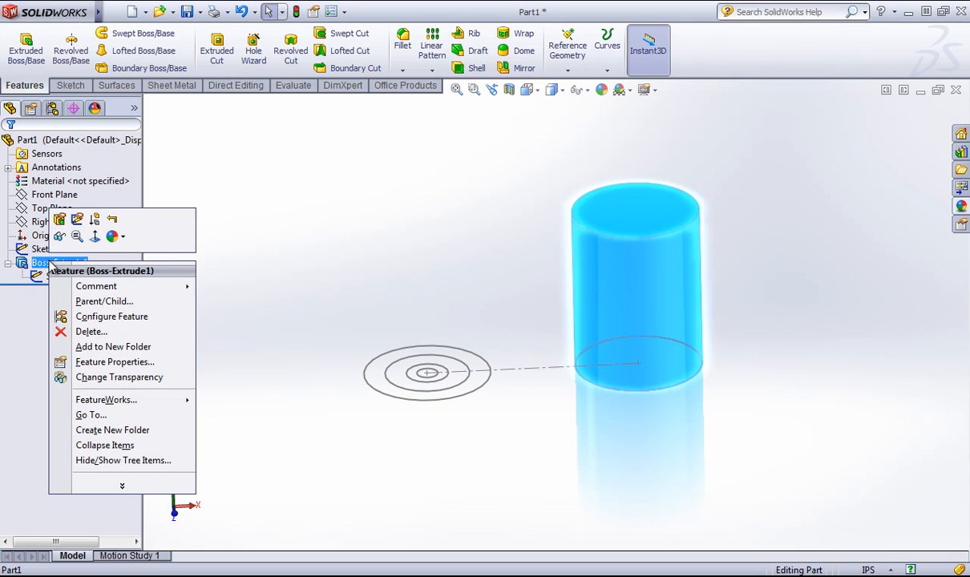
click(87, 315)
click(821, 318)
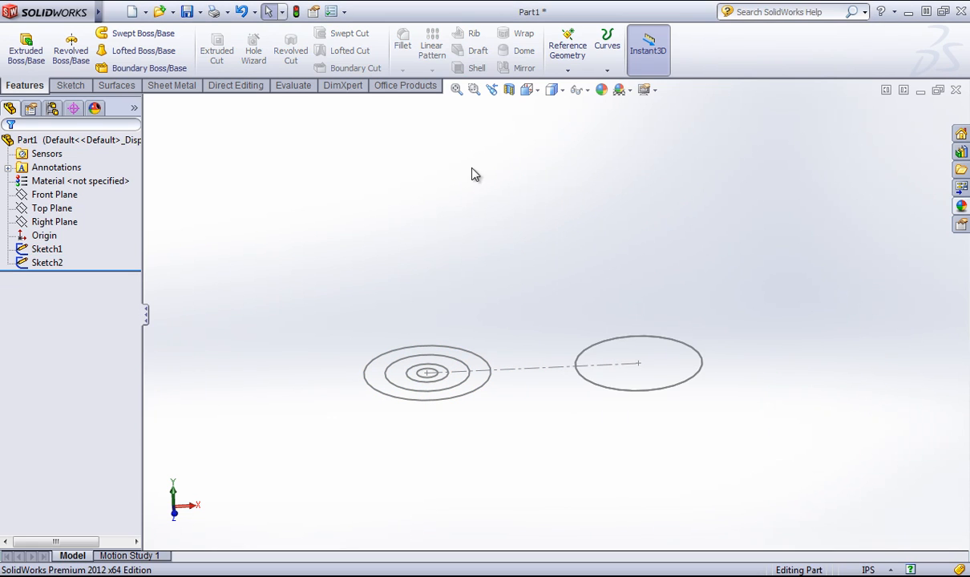
middle_drag(473, 172, 442, 233)
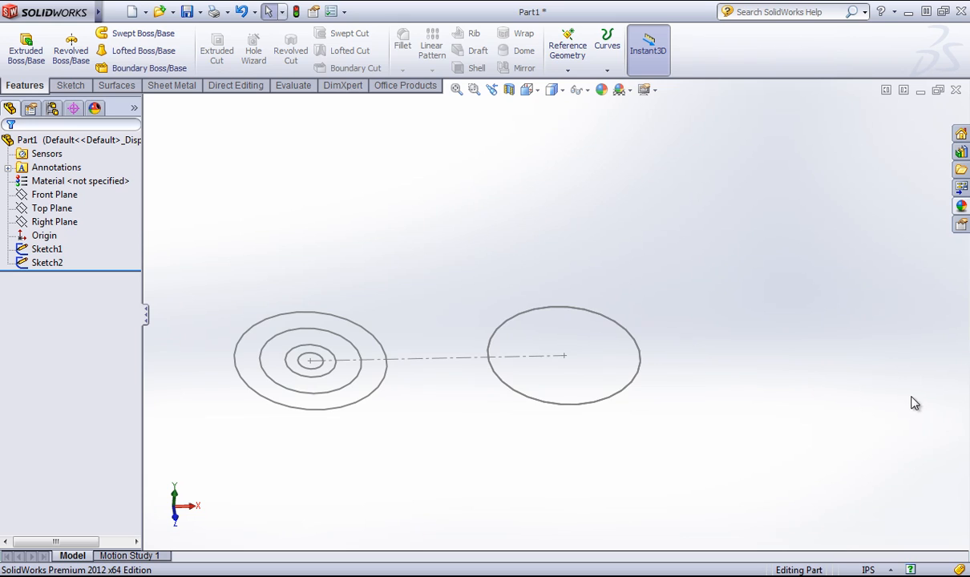
Extrude Sketch2's circle Blind 4.00 in into the solid cylinder Boss-Extrude6
click(47, 263)
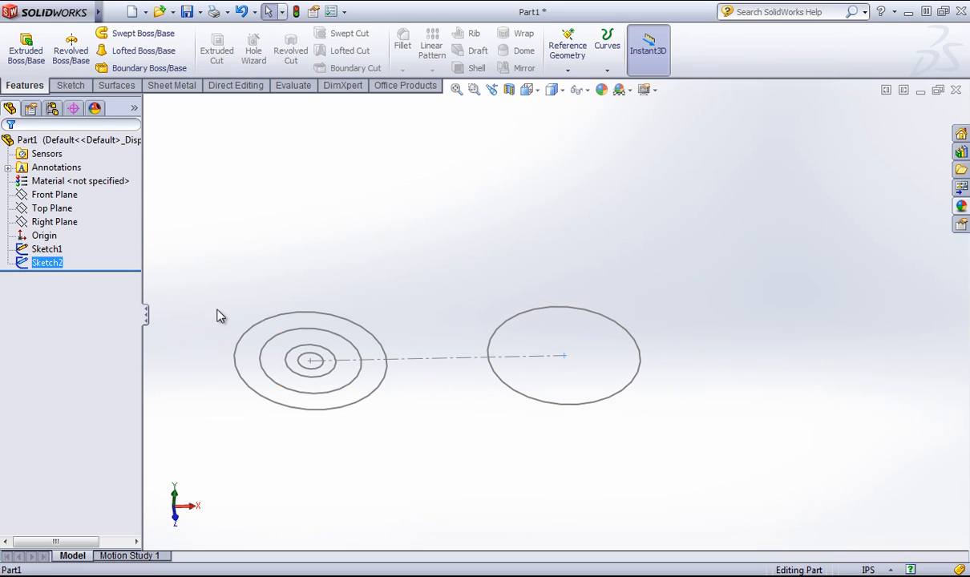
click(27, 47)
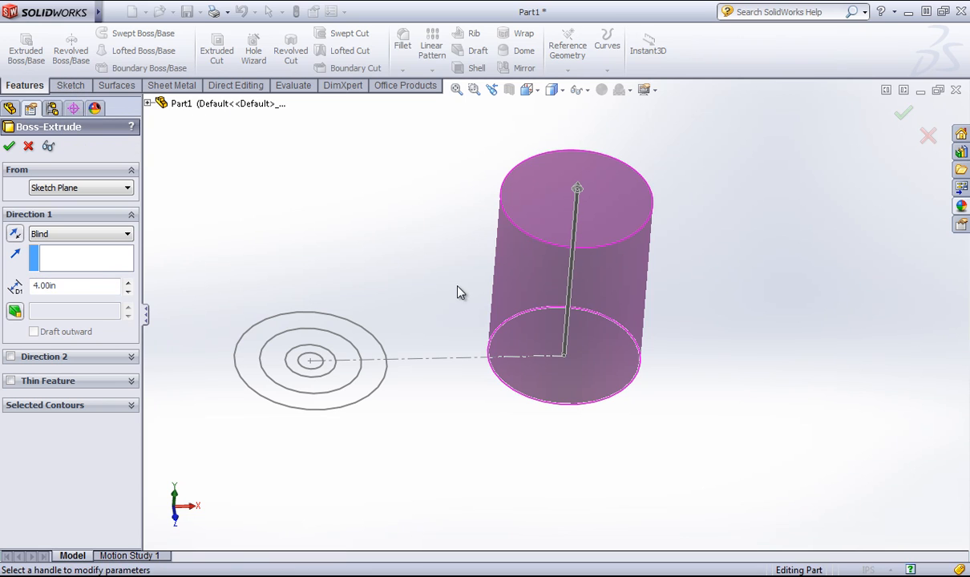
middle_drag(432, 271, 529, 387)
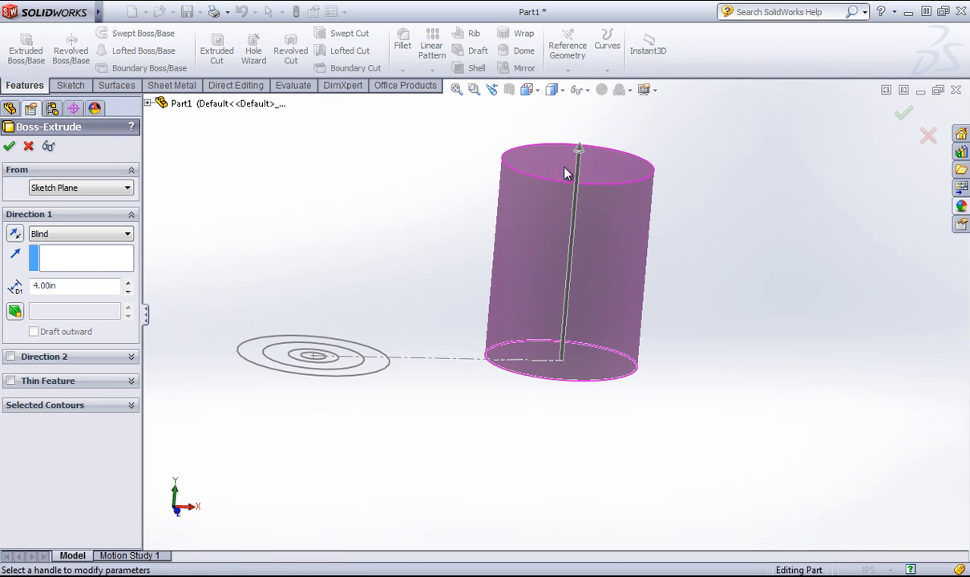
click(9, 146)
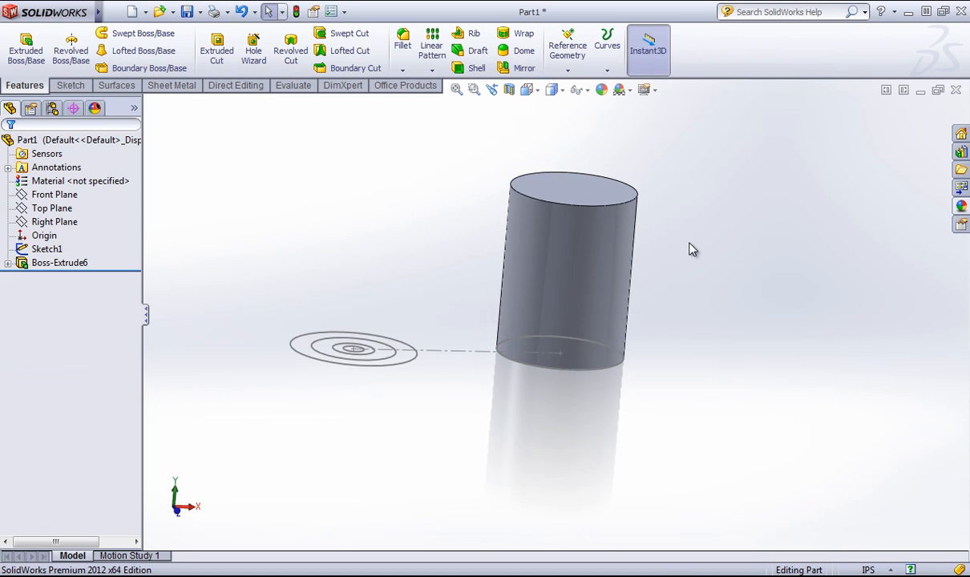
middle_drag(744, 301, 650, 260)
Sketch a circle centred on the cylinder's top face and dimension it to ø2.00
click(546, 185)
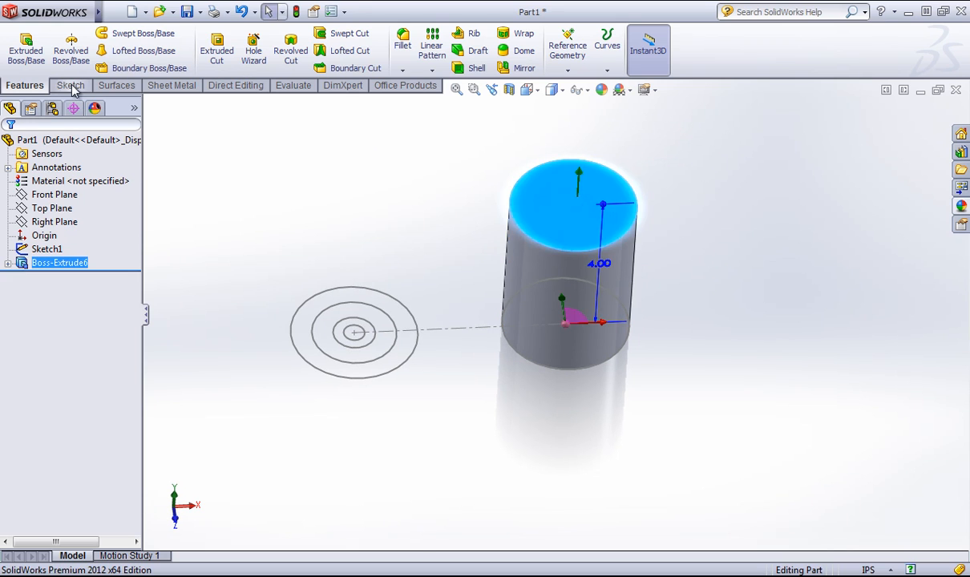
click(70, 85)
click(118, 33)
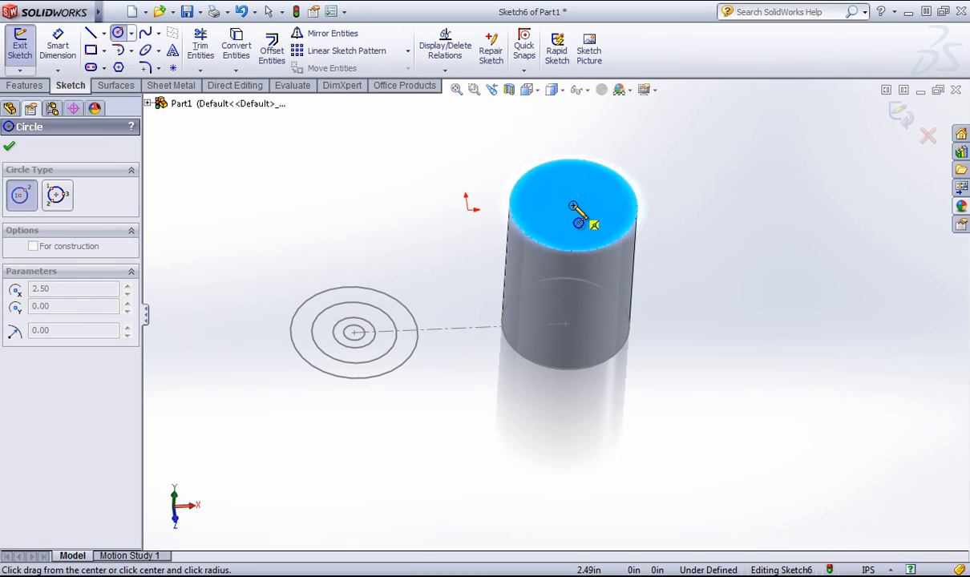
drag(573, 206, 614, 205)
right_click(726, 273)
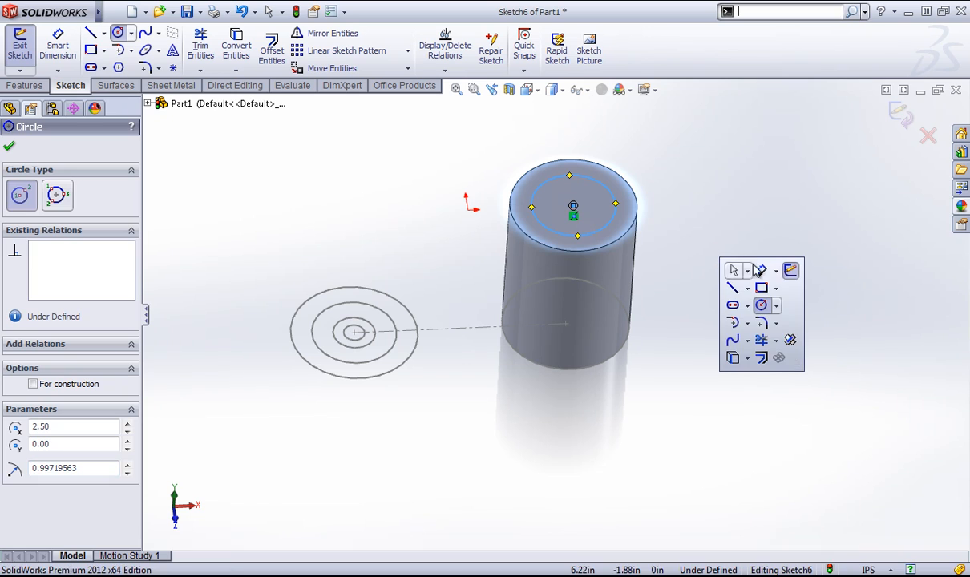
click(737, 276)
click(626, 212)
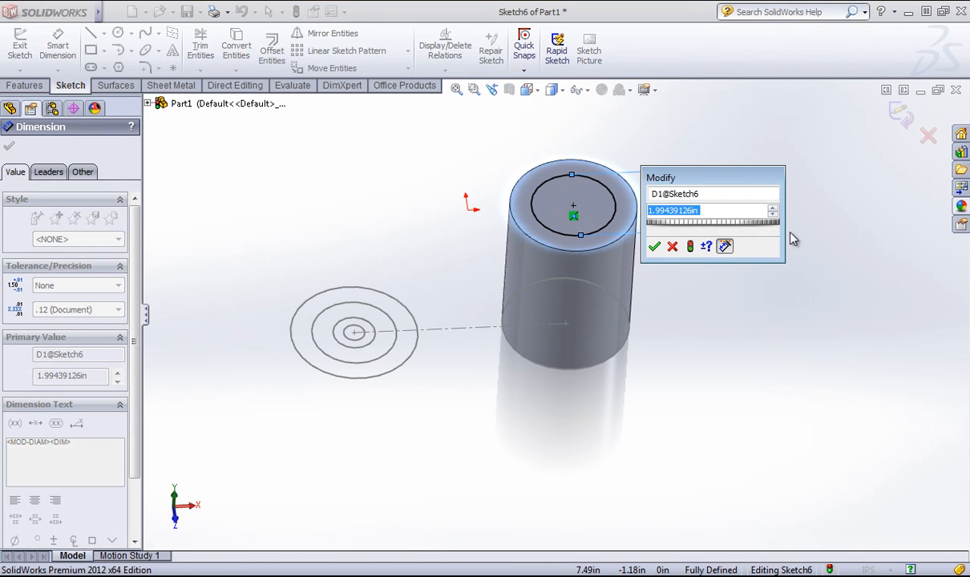
text(2)
key(Return)
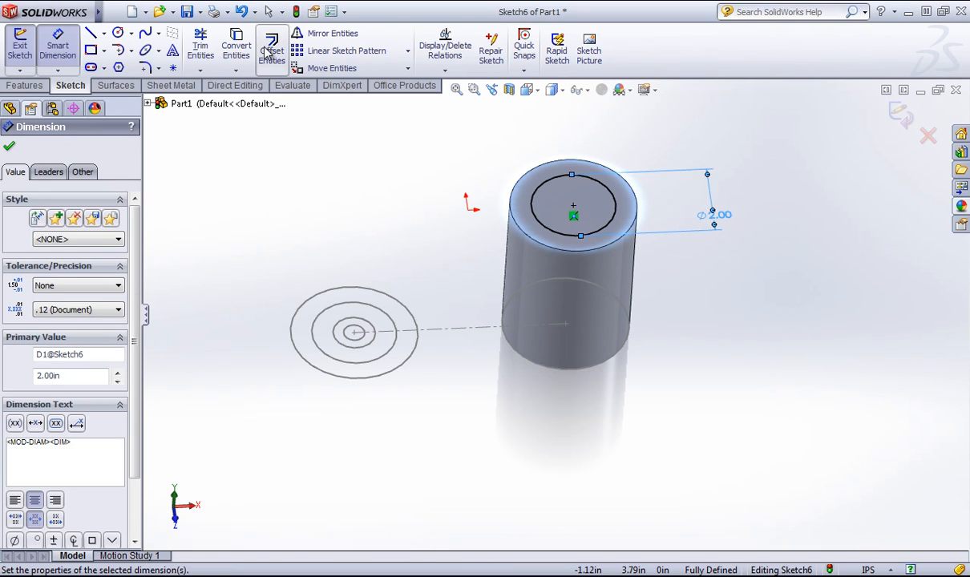
Extruded Cut 3 in deep with Flip side to cut, leaving a 2-inch upper section on a wider base
click(24, 85)
click(216, 48)
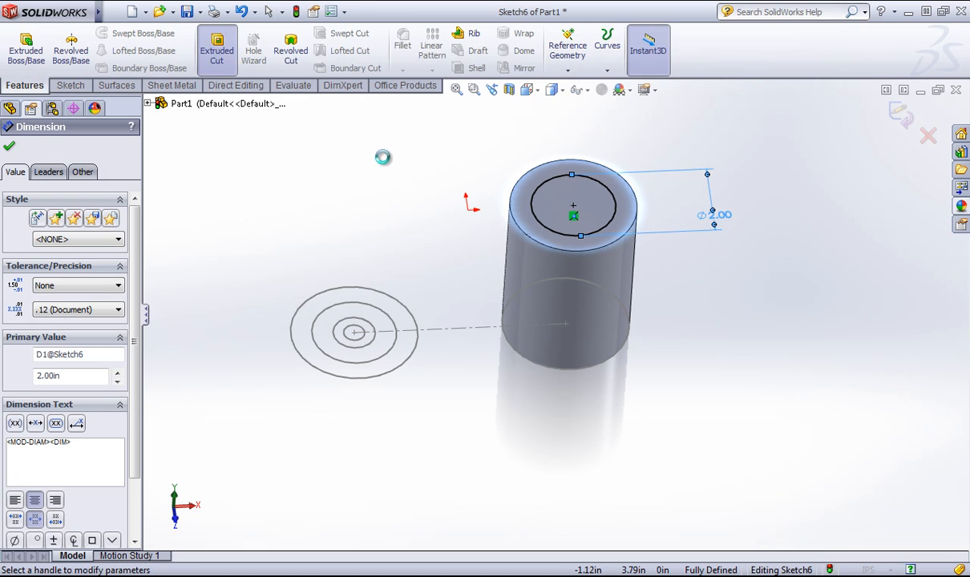
text(3)
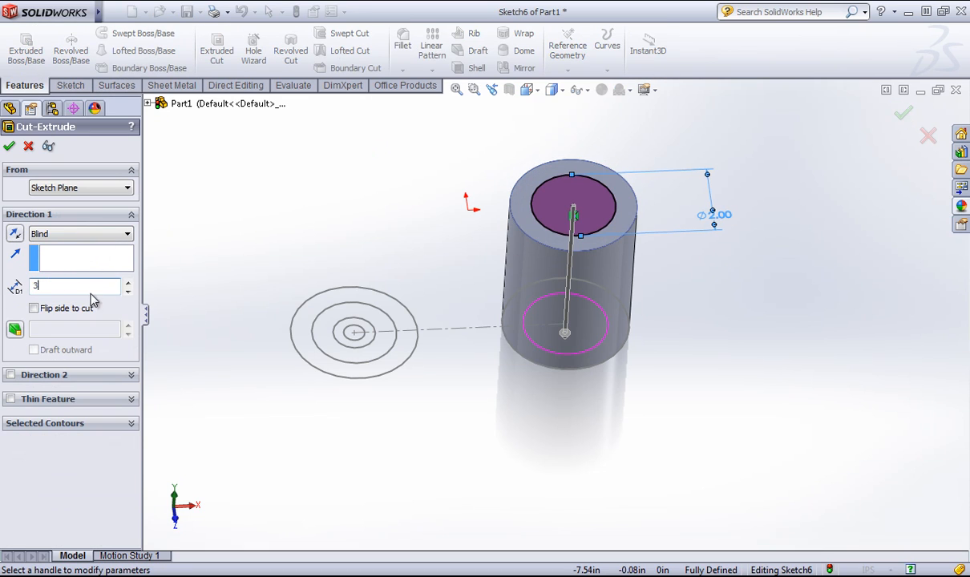
click(33, 308)
click(10, 146)
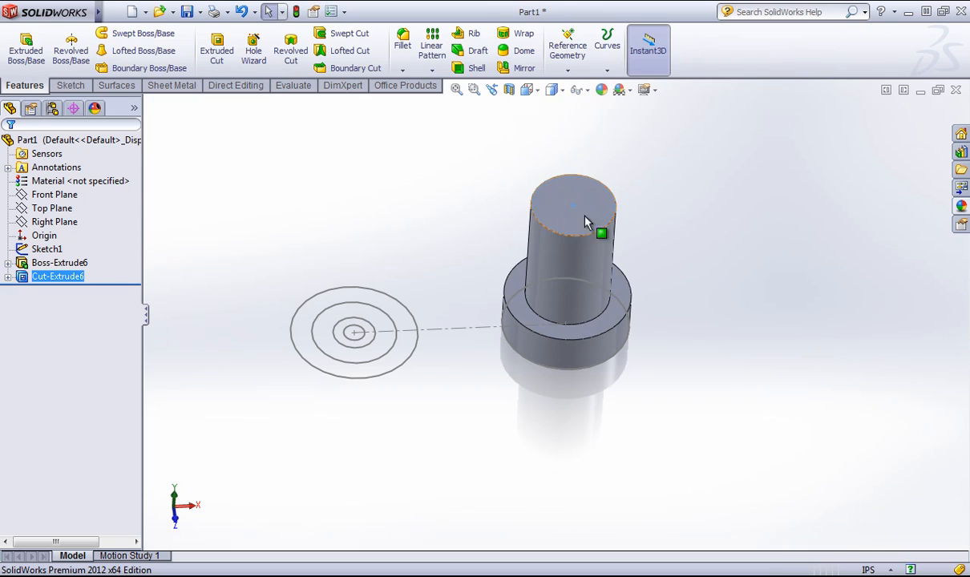
click(597, 205)
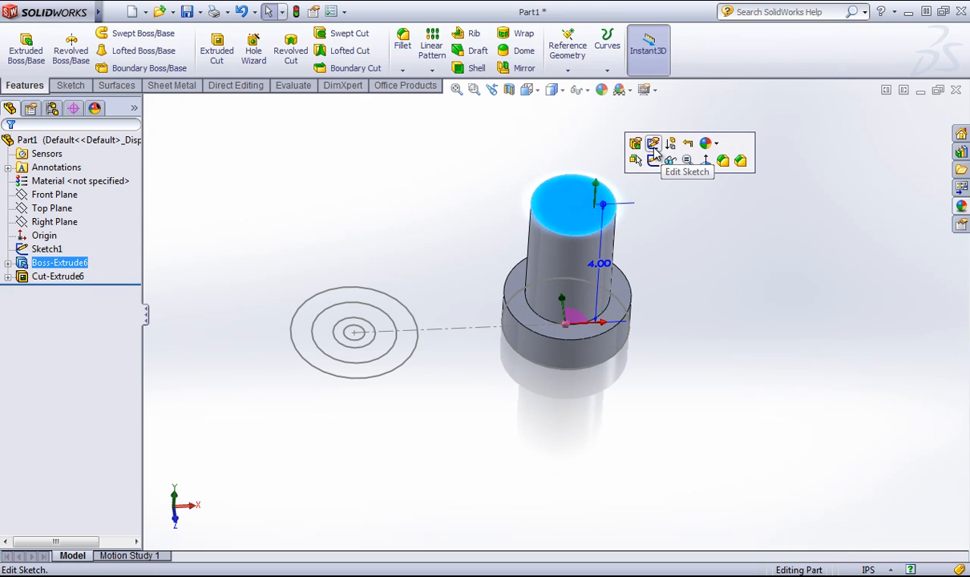
Sketch a circle on the upper top face and dimension it to ø1.00
key(s)
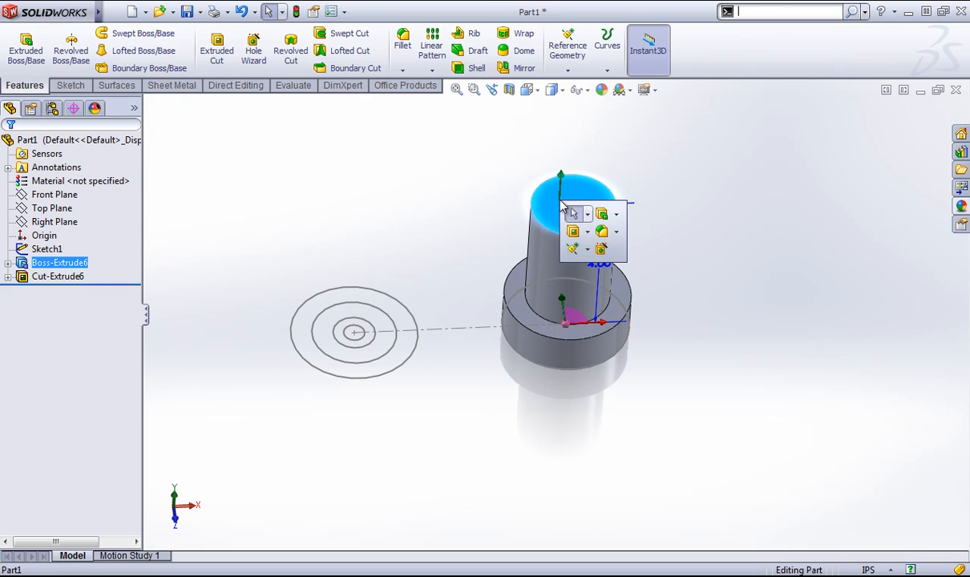
click(70, 85)
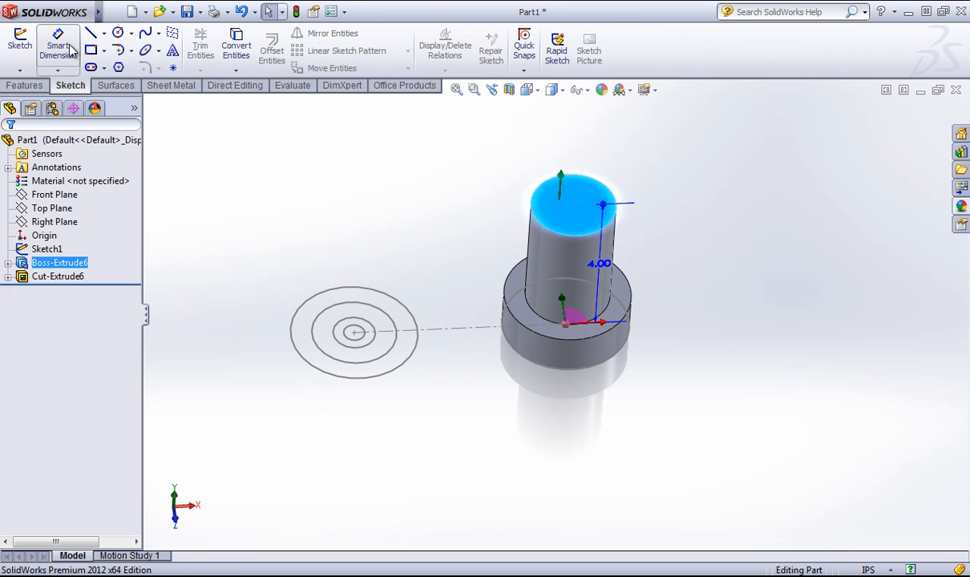
click(118, 35)
click(576, 204)
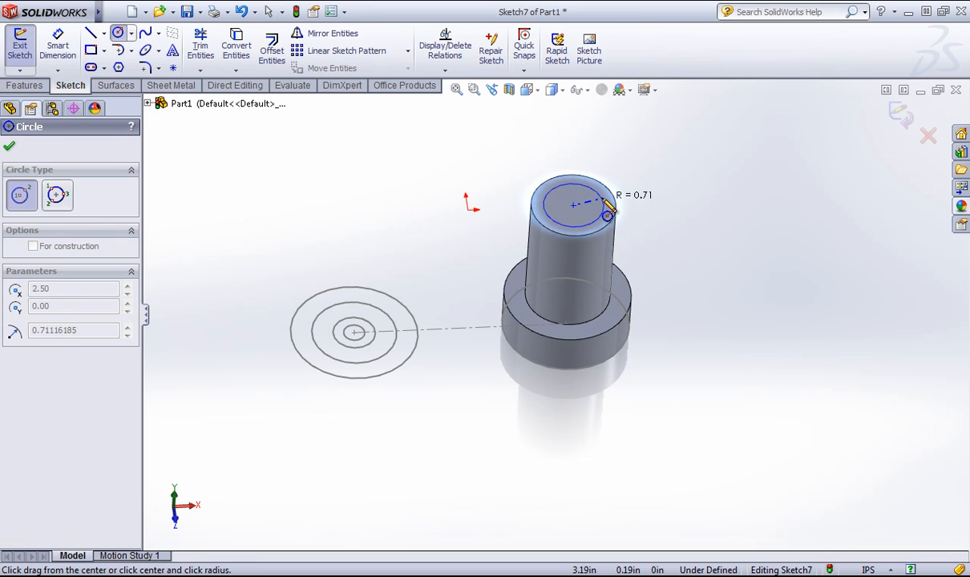
click(601, 210)
right_click(625, 211)
click(625, 211)
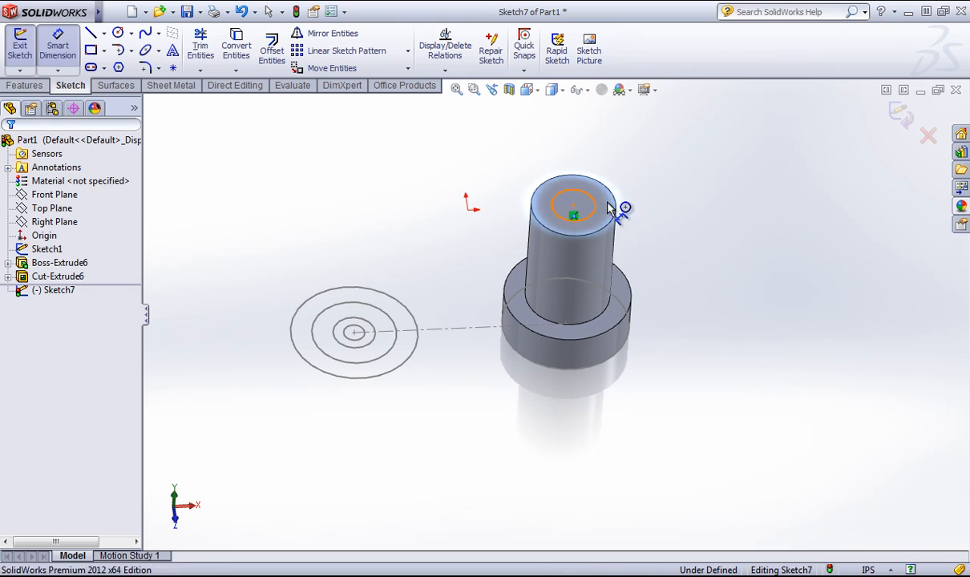
click(573, 210)
text(1)
key(Return)
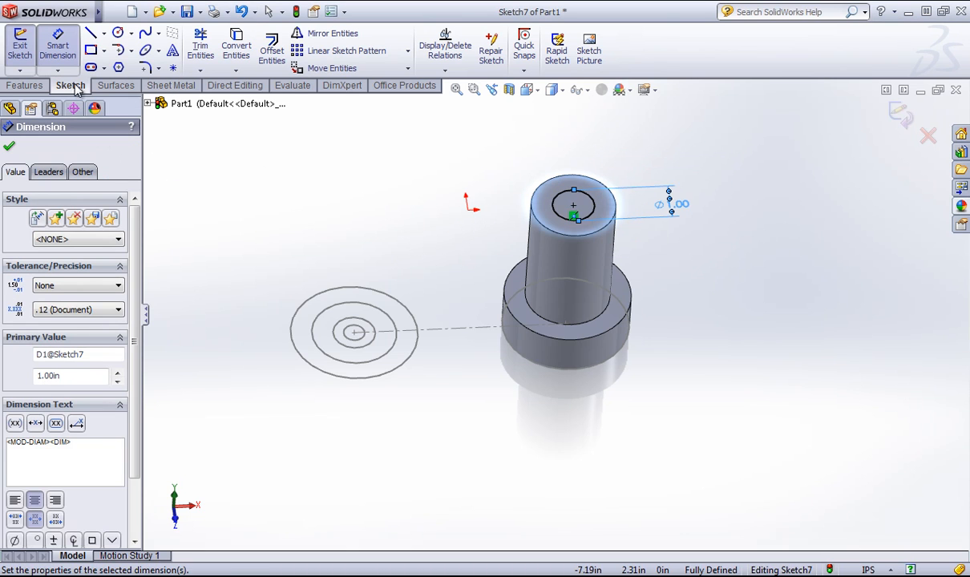
Extruded Cut 2 in deep with Flip side to cut, forming the narrower third step Cut-Extrude7
click(24, 85)
click(217, 51)
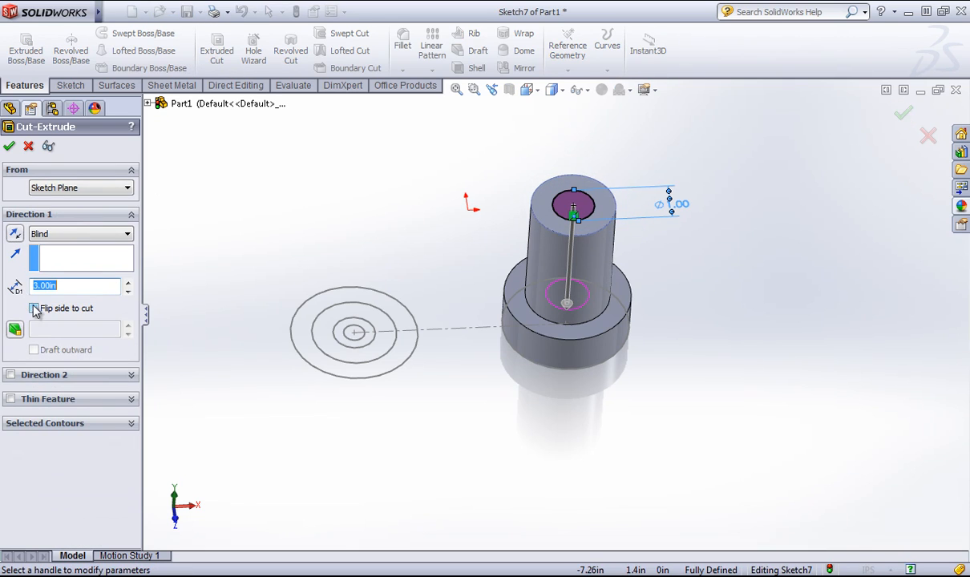
click(35, 309)
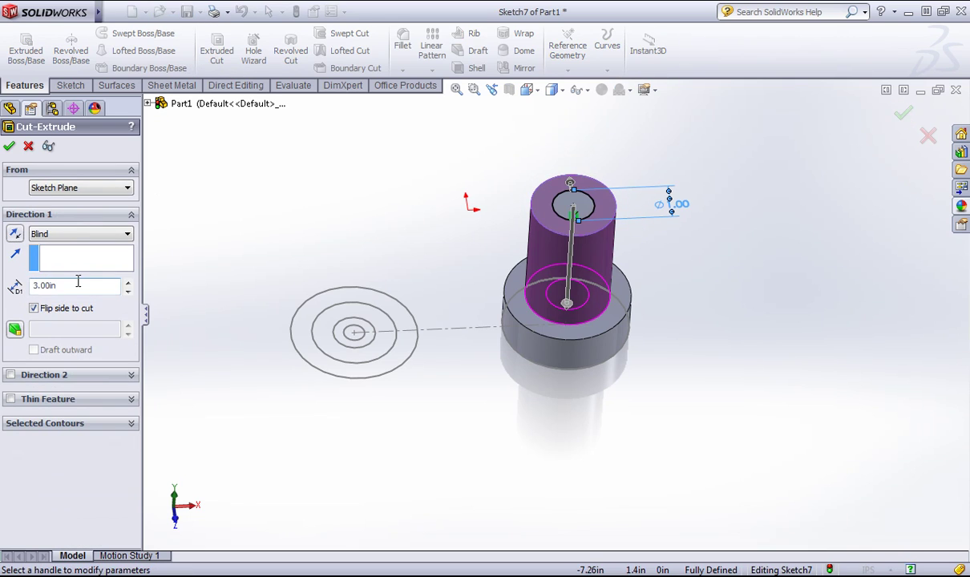
click(8, 146)
click(676, 211)
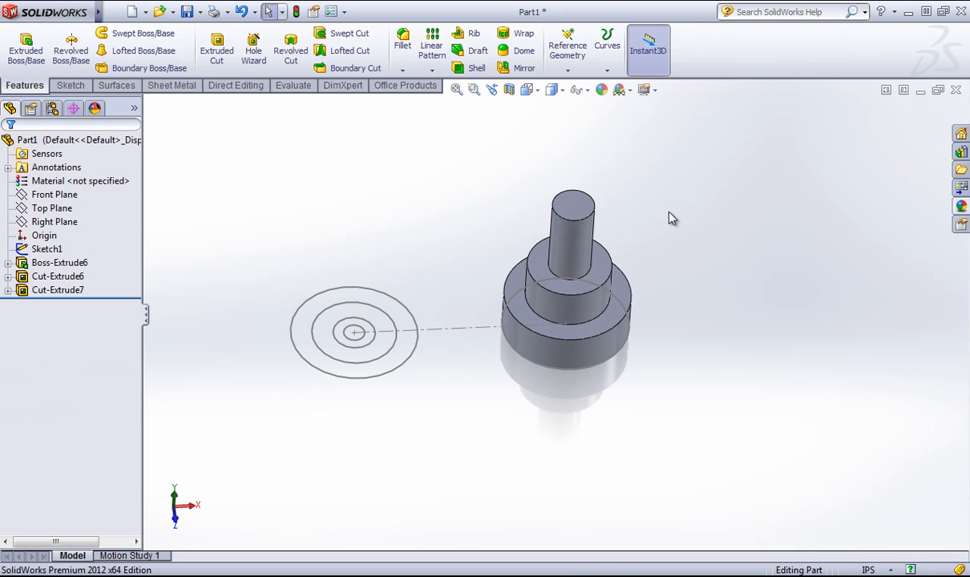
Sketch a centred circle on the smallest step's top face and dimension it to ø0.50
click(70, 85)
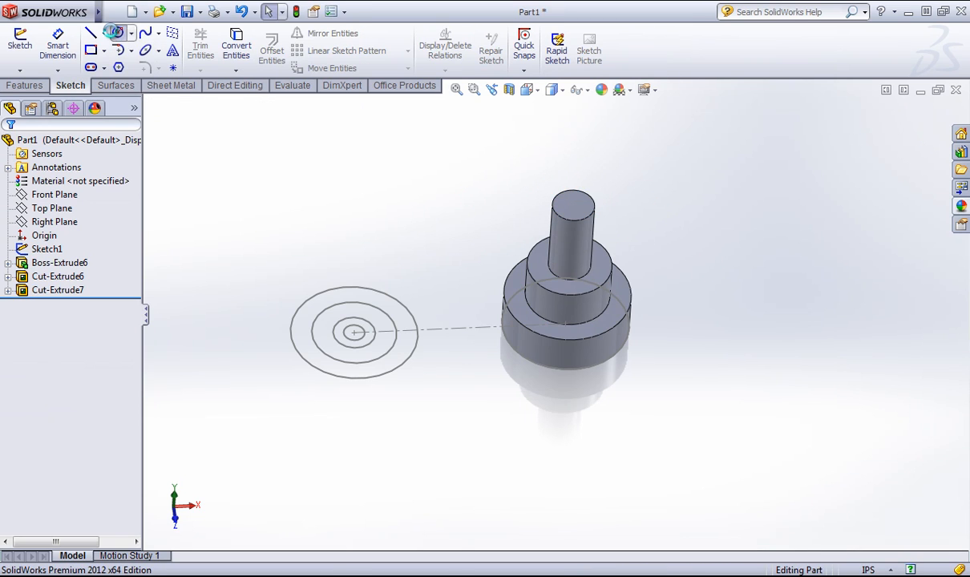
click(116, 33)
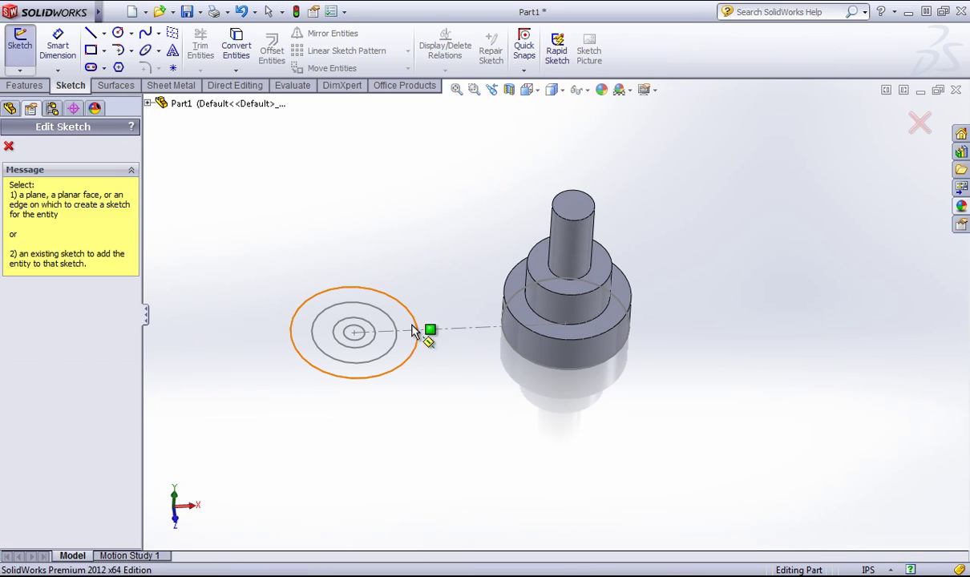
click(573, 211)
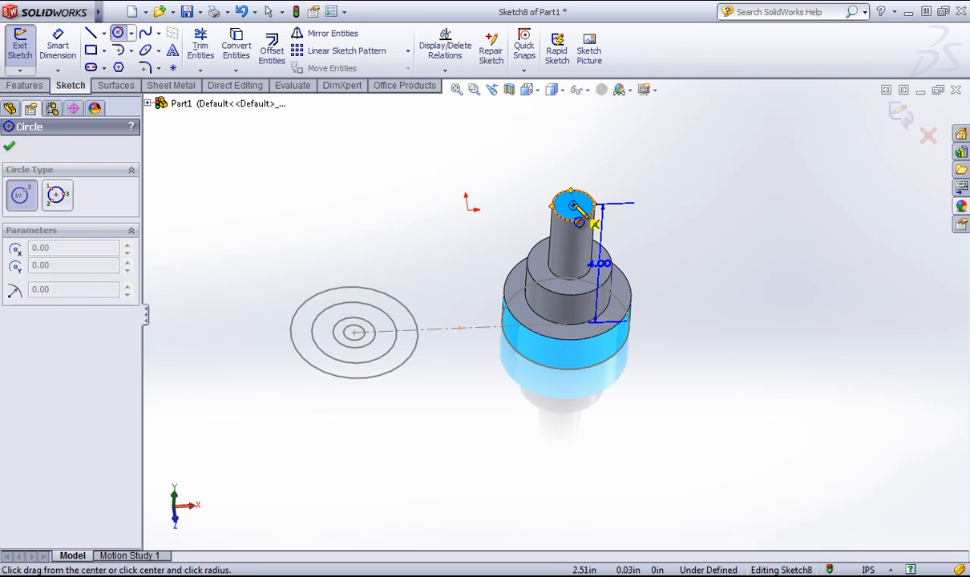
click(574, 206)
click(588, 210)
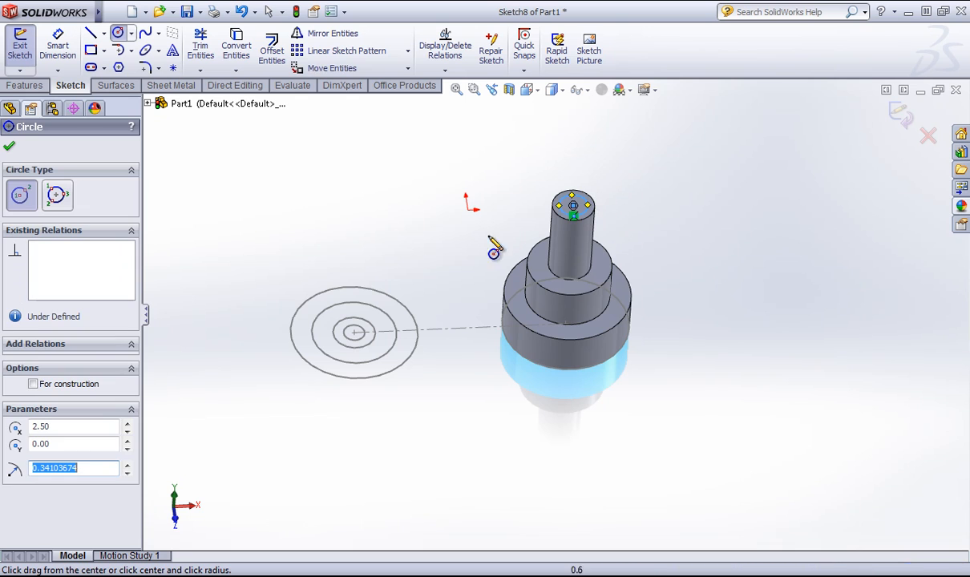
click(57, 44)
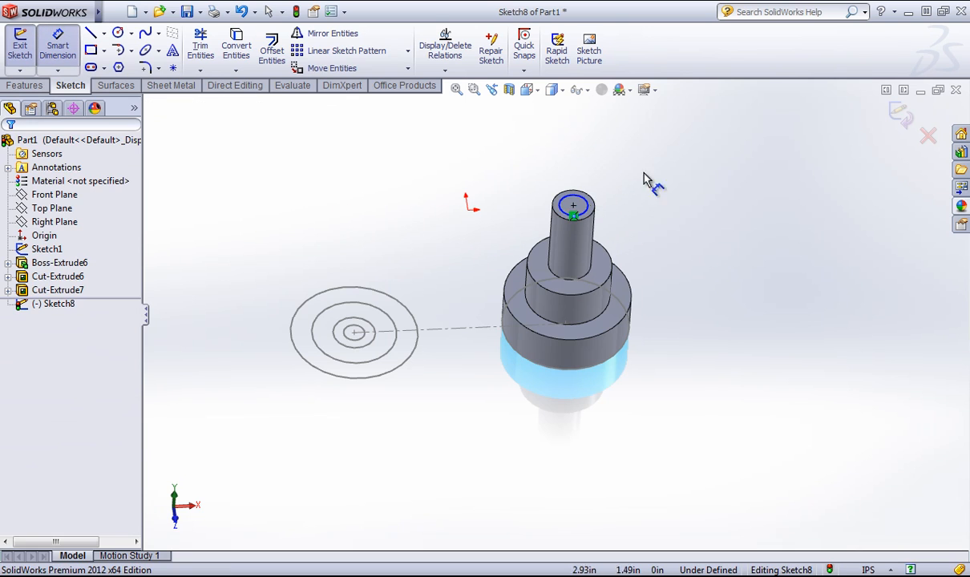
click(594, 205)
click(681, 205)
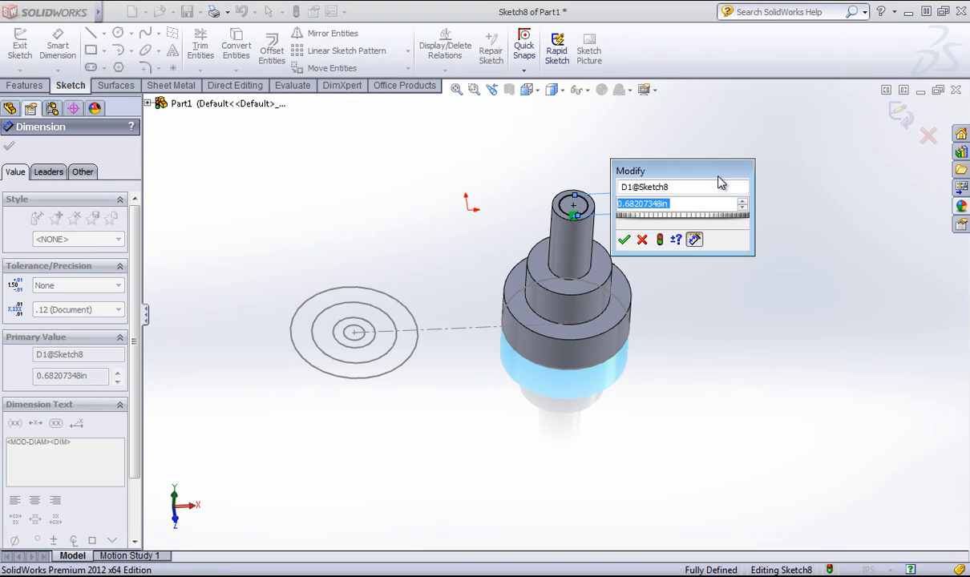
text(.5)
key(Return)
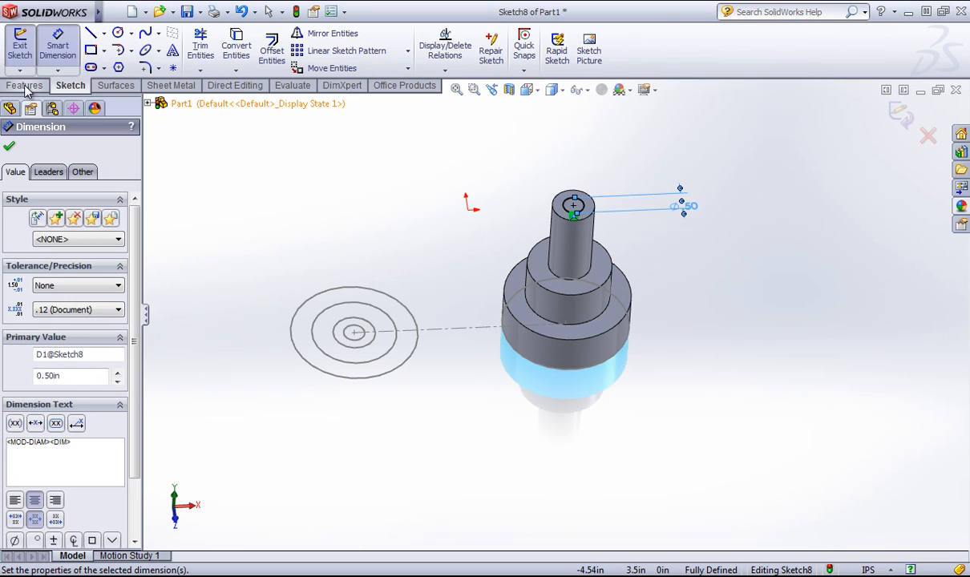
Extruded Cut the ø0.50 circle Through All as Cut-Extrude8, boring a hole through the part
click(24, 85)
click(217, 50)
right_click(711, 256)
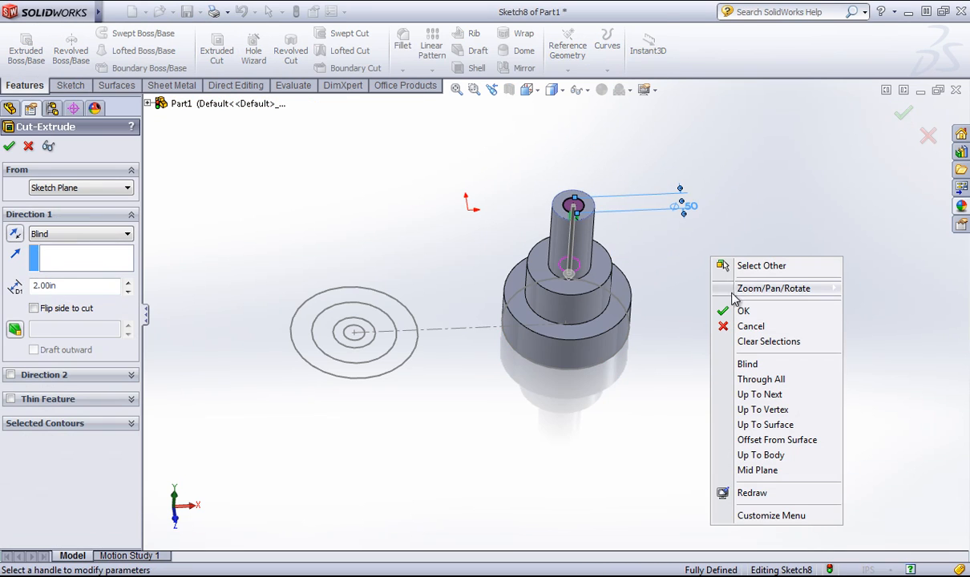
click(761, 379)
middle_drag(746, 333, 722, 232)
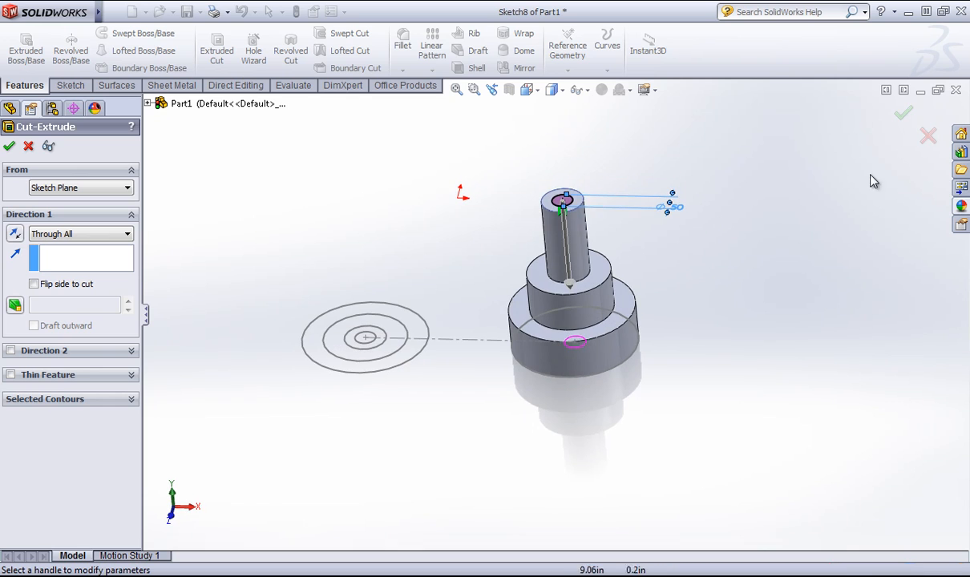
click(903, 113)
mouse_move(627, 244)
middle_down()
mouse_move(698, 257)
mouse_move(658, 252)
middle_up()
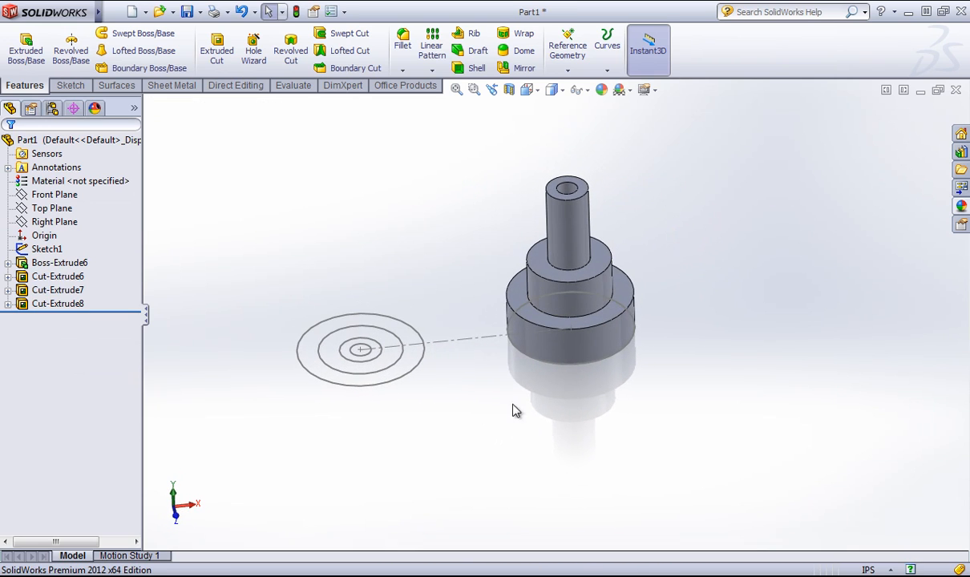
Start an Extruded Boss on the concentric-circle sketch, preview its outer contour and cancel it
click(25, 46)
click(390, 389)
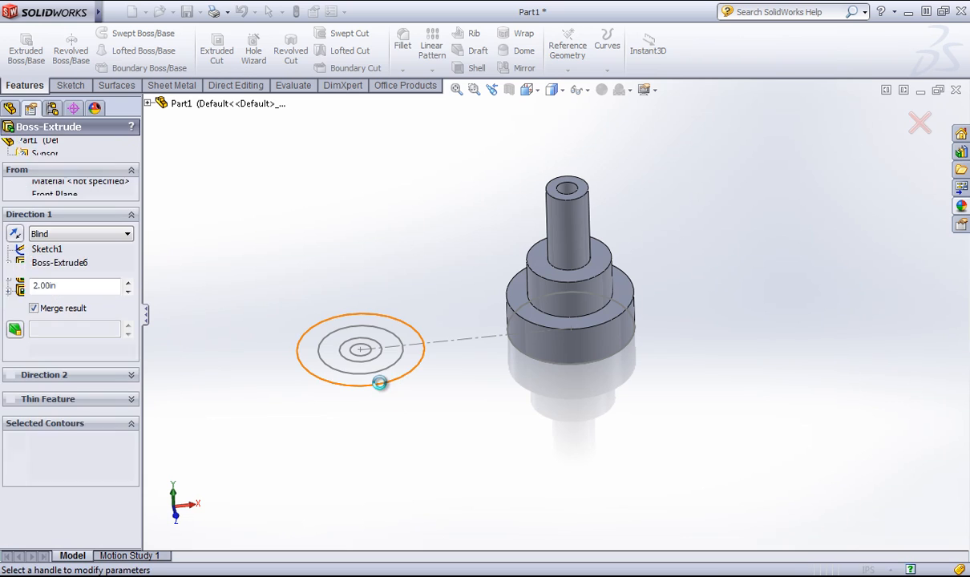
click(63, 442)
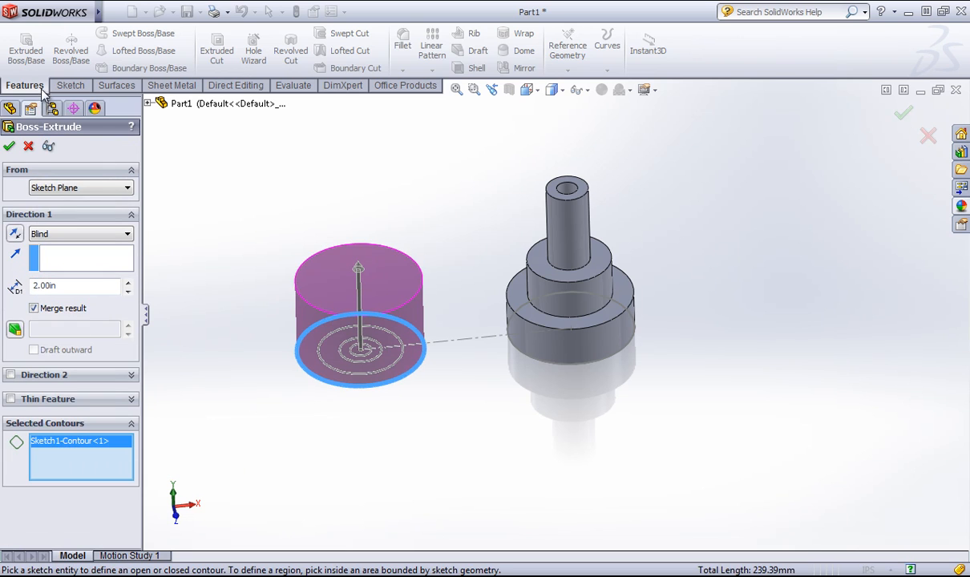
click(29, 146)
Enable the Contour Select Tool and pick Sketch1's outer ring between the ø3.00 and ø2.00 circles
right_click(363, 267)
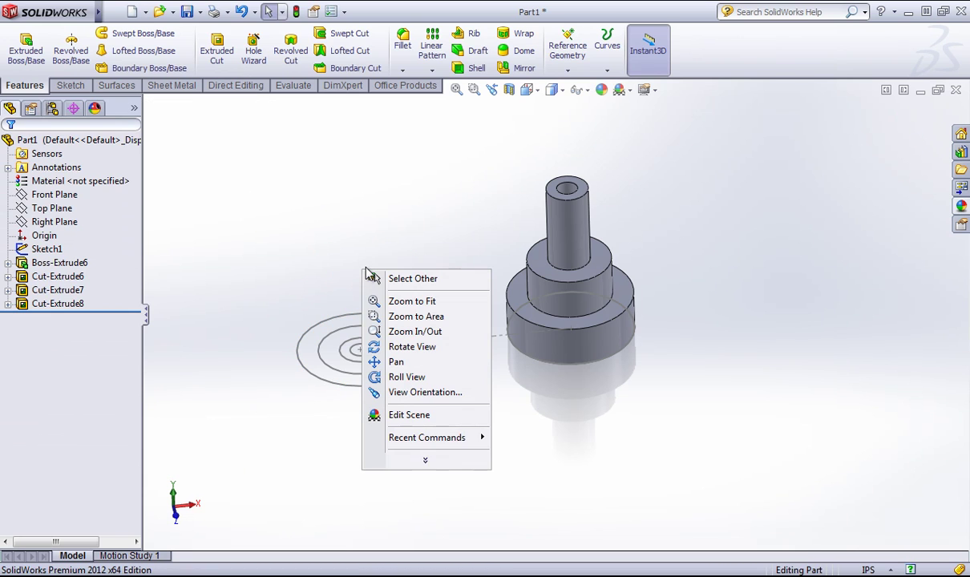
click(428, 462)
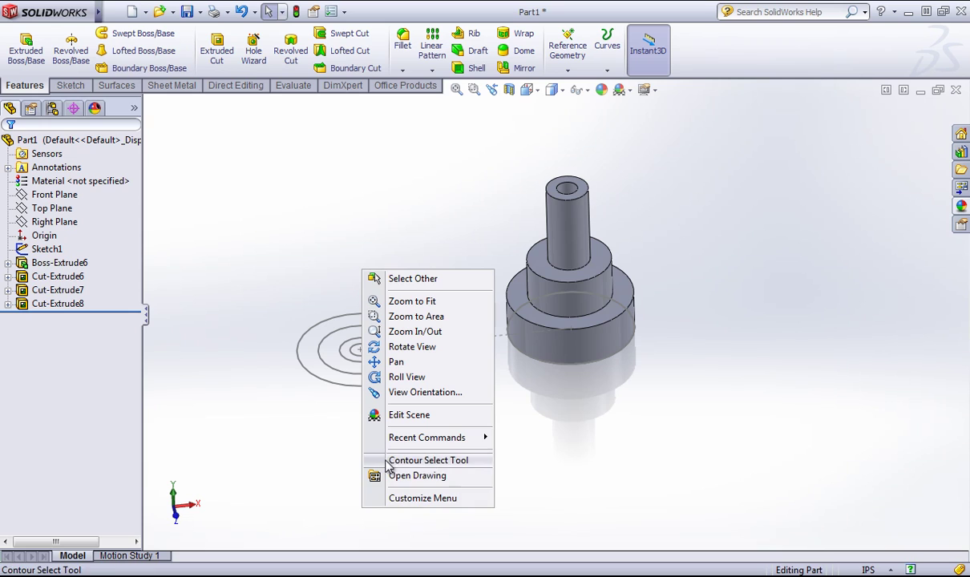
click(428, 460)
click(411, 365)
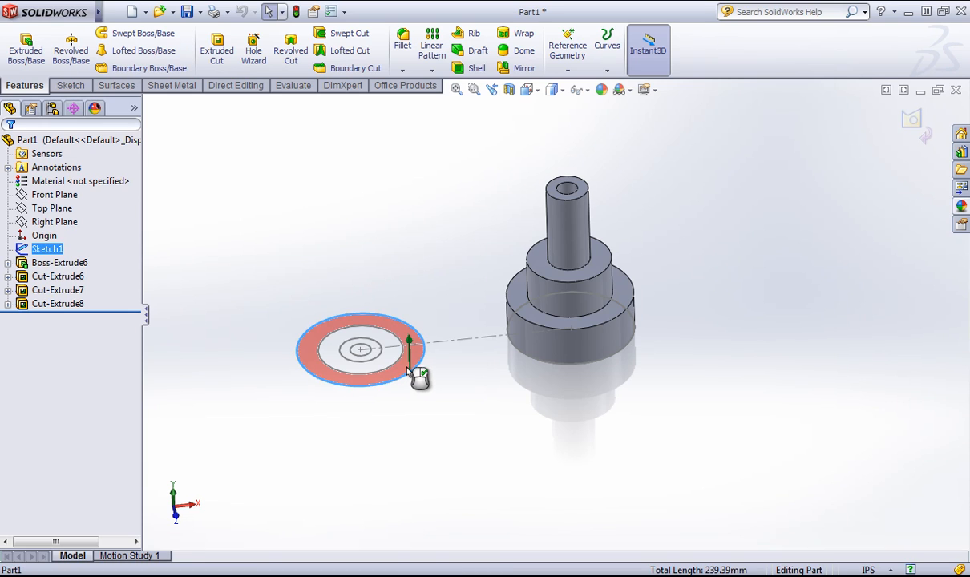
click(411, 381)
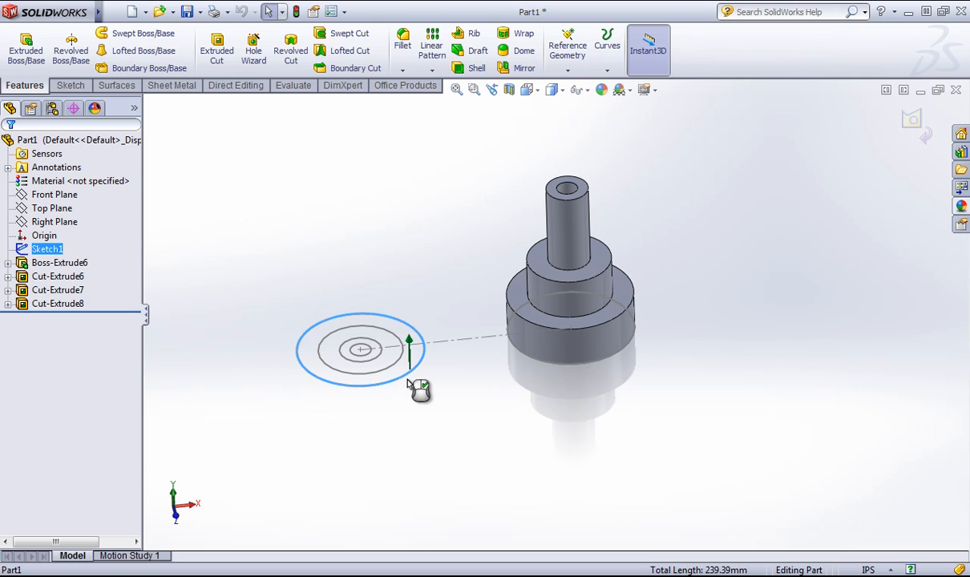
click(403, 374)
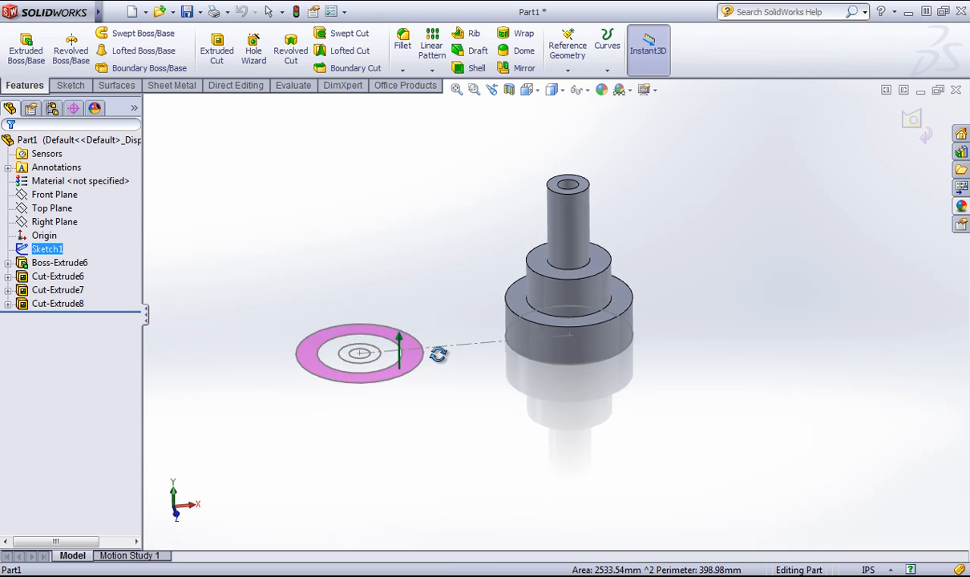
Pull the outer ring region up with its Instant3D arrow into a solid ring, Boss-Extrude7
mouse_move(424, 353)
middle_down()
mouse_move(428, 296)
mouse_move(409, 329)
middle_up()
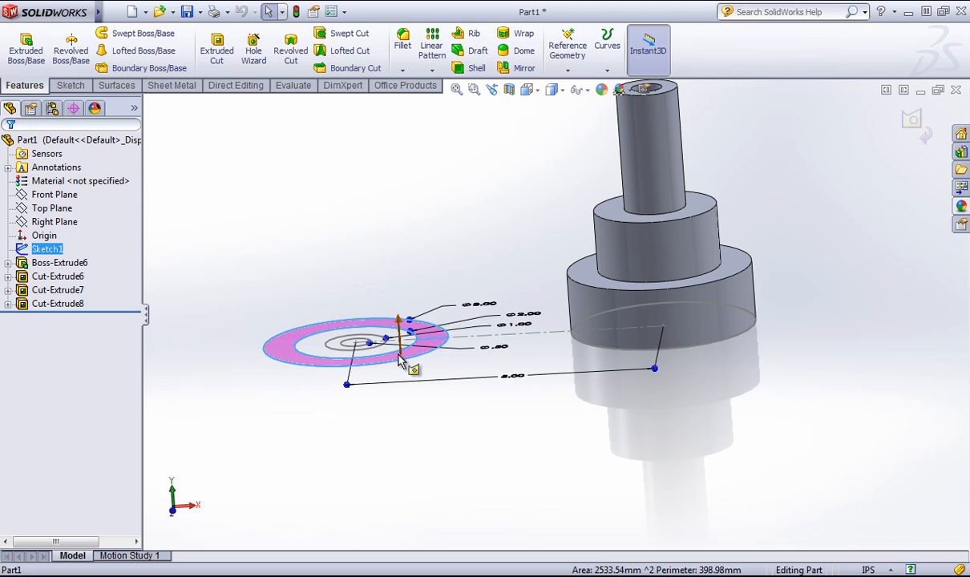
scroll(405, 325, up, 2)
drag(405, 327, 427, 280)
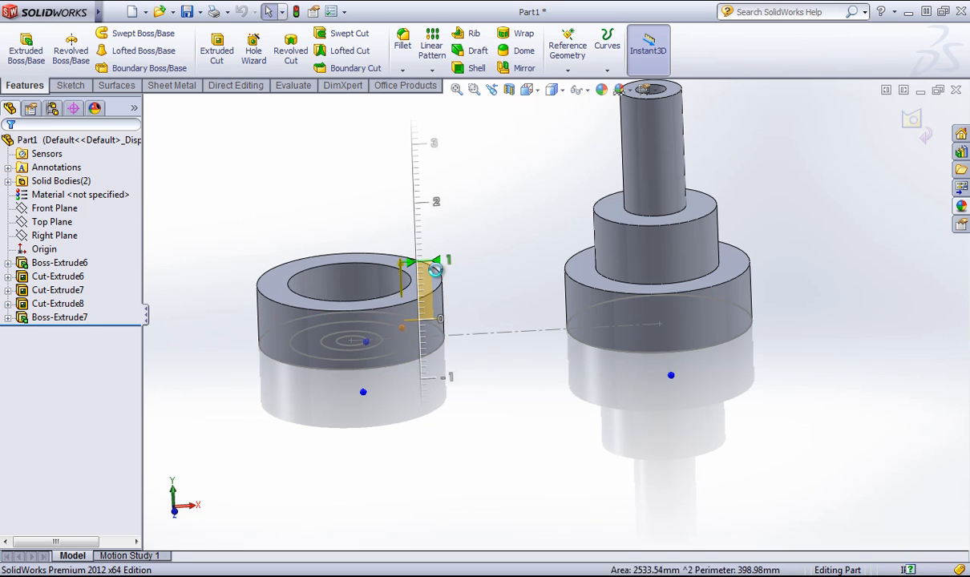
click(433, 264)
middle_drag(449, 241, 426, 200)
Extrude the inner ring regions into the middle step and tall top cylinder, undoing one overly tall pull
click(425, 199)
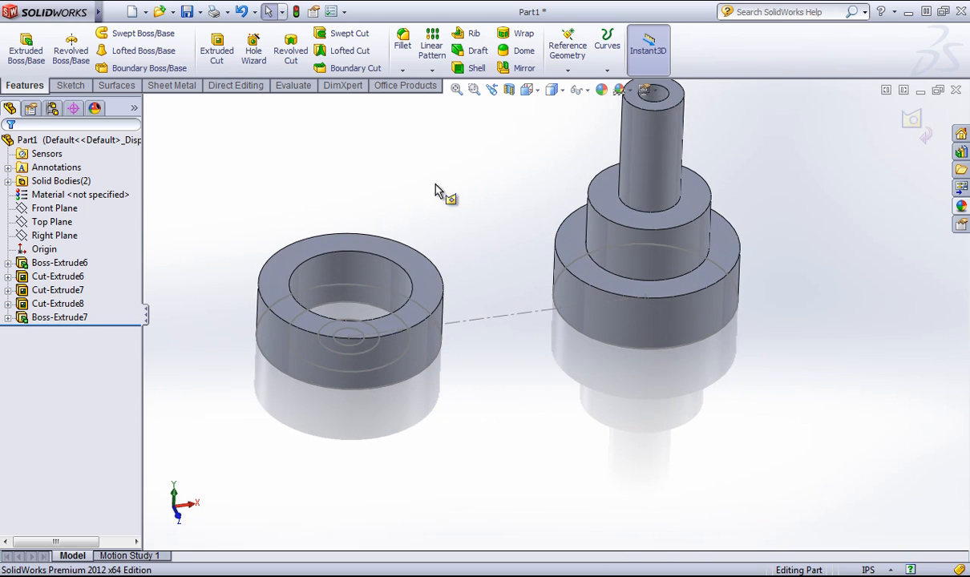
click(364, 313)
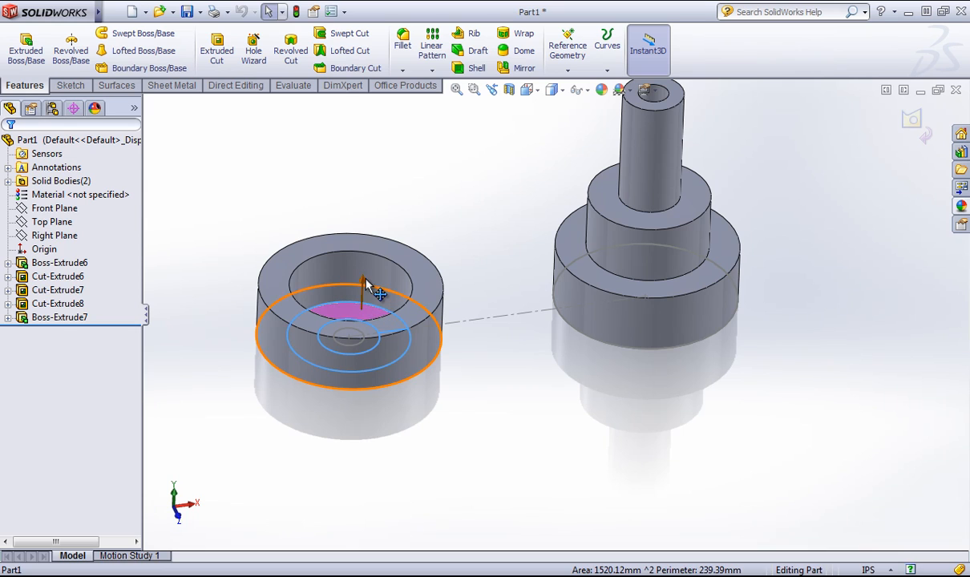
drag(363, 282, 399, 120)
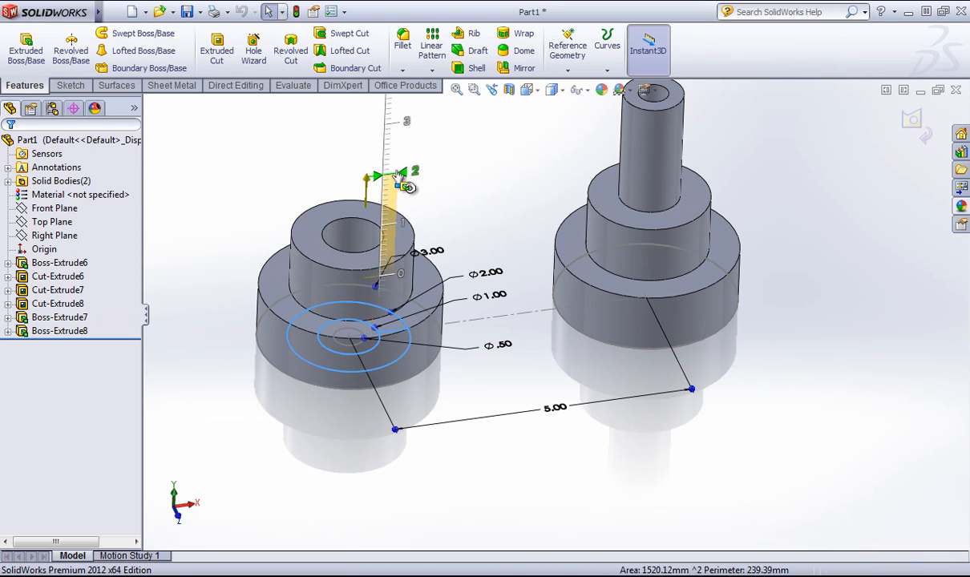
key(ctrl+z)
mouse_move(385, 240)
middle_down()
mouse_move(371, 337)
mouse_move(341, 365)
middle_up()
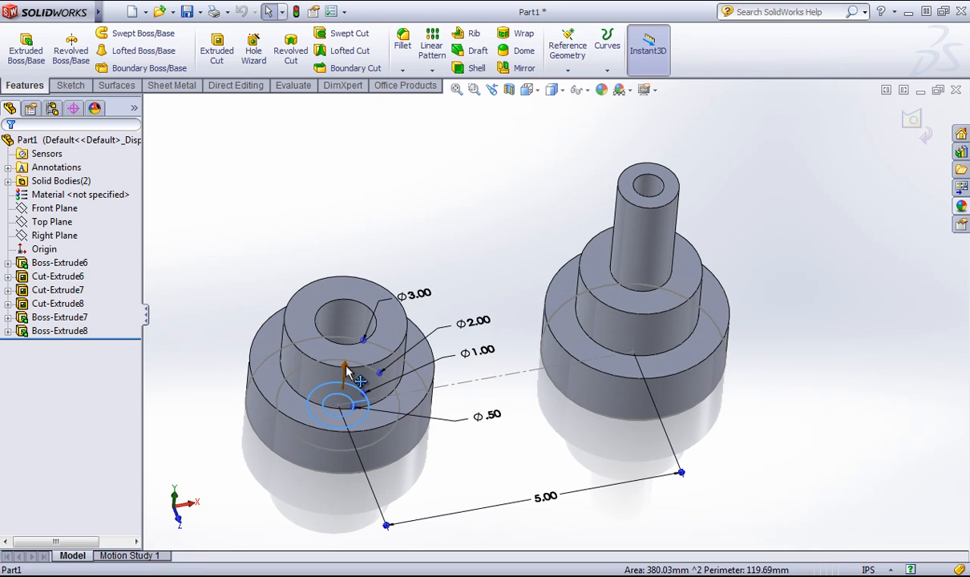
mouse_move(347, 371)
mouse_down()
mouse_move(390, 241)
mouse_move(389, 196)
mouse_up()
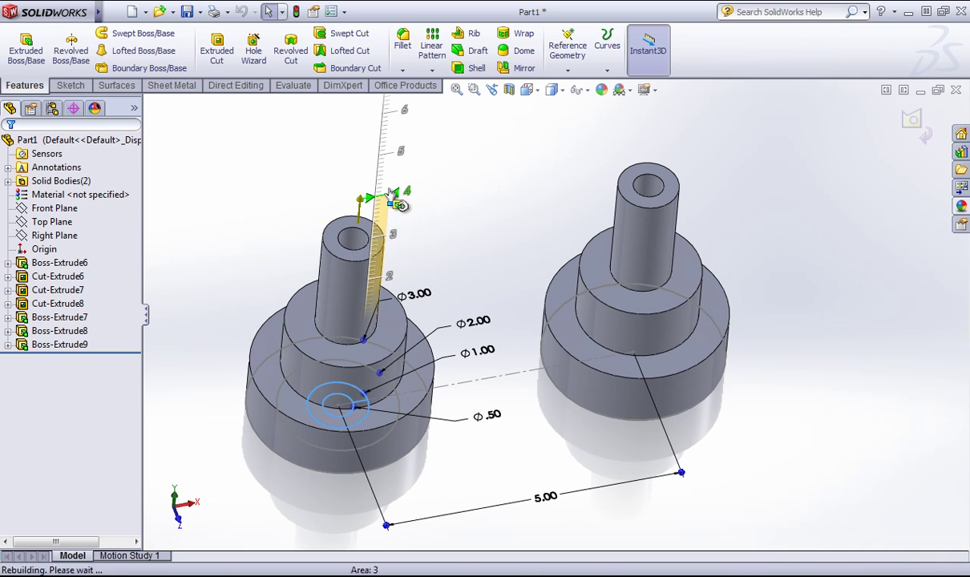
click(513, 253)
mouse_move(538, 357)
middle_down()
mouse_move(432, 231)
mouse_move(529, 301)
middle_up()
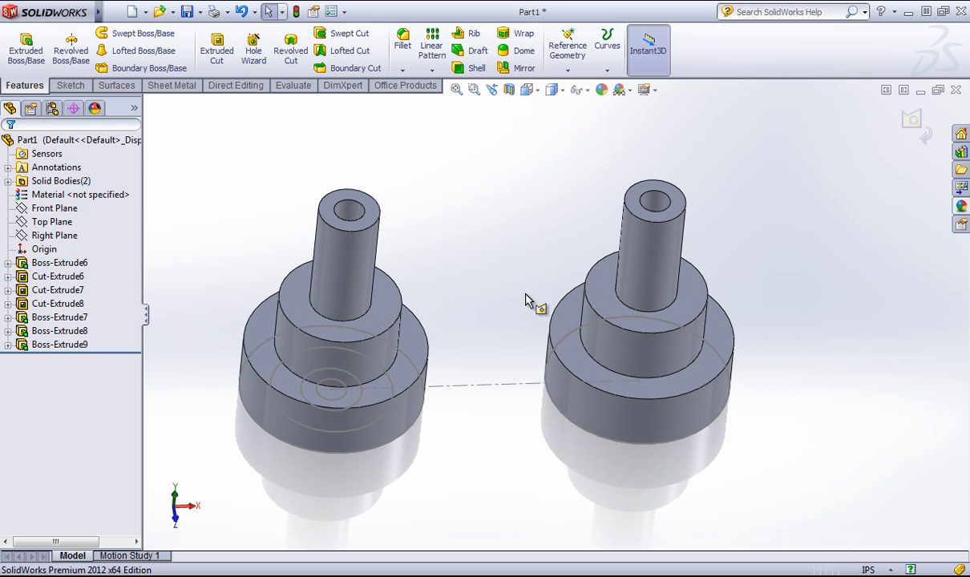
middle_drag(528, 302, 425, 362)
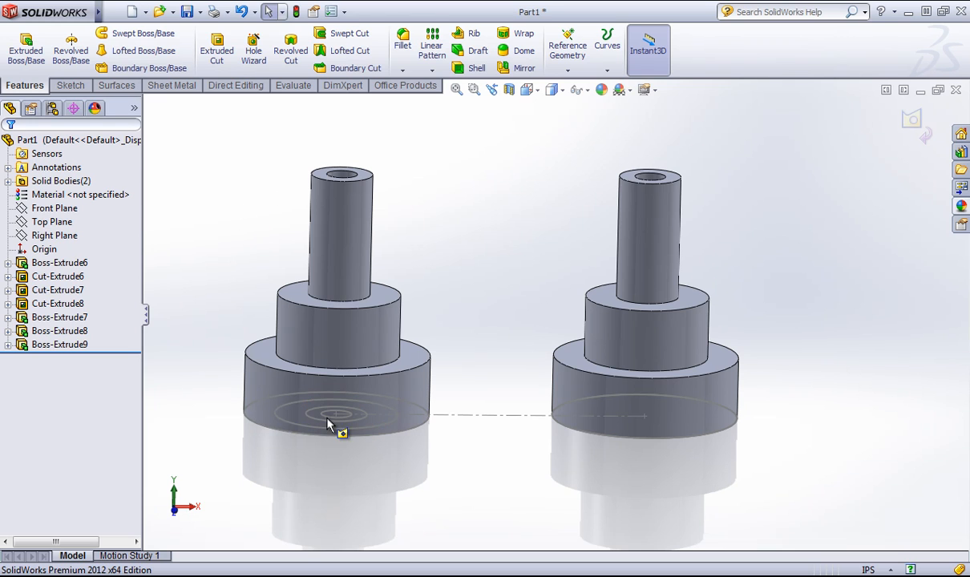
middle_drag(564, 229, 464, 348)
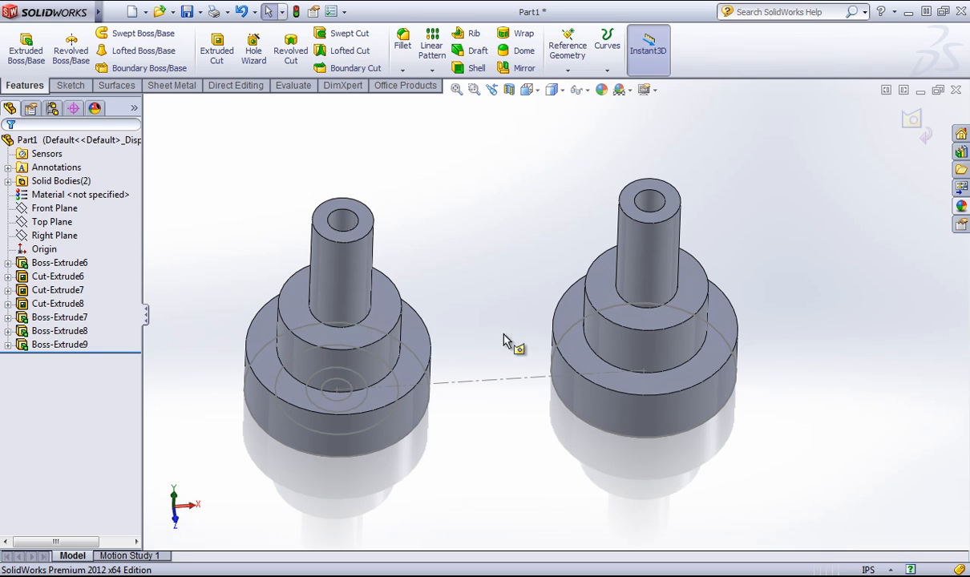
middle_drag(506, 340, 489, 349)
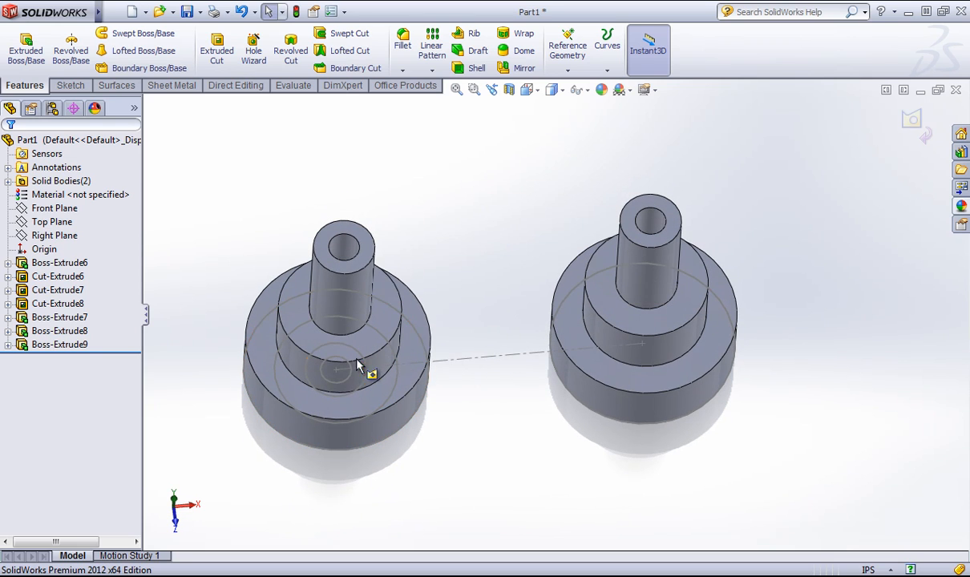
Start Sketch9 with the Circle tool on the top face of the left part's narrow cylinder, then close the Circle settings
click(70, 86)
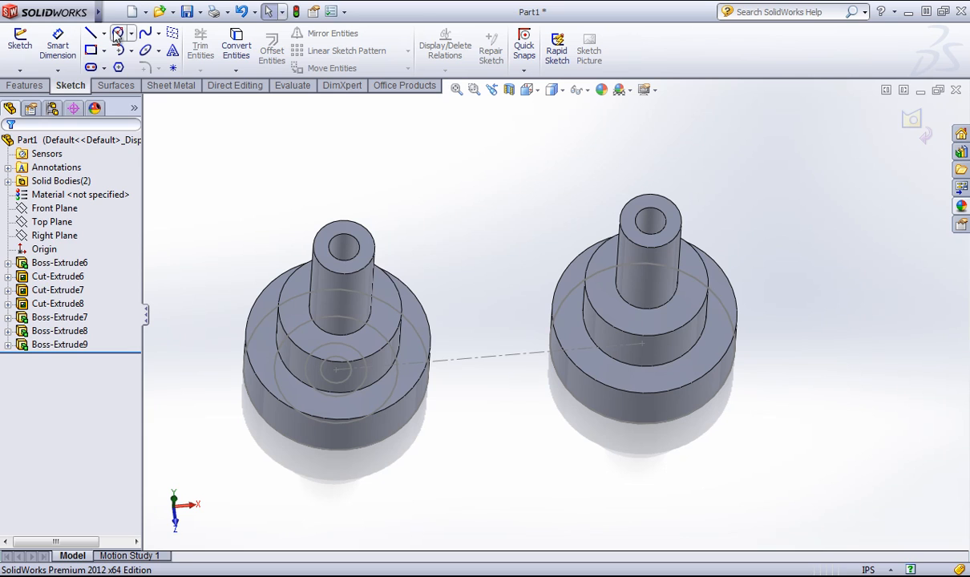
click(118, 33)
click(345, 241)
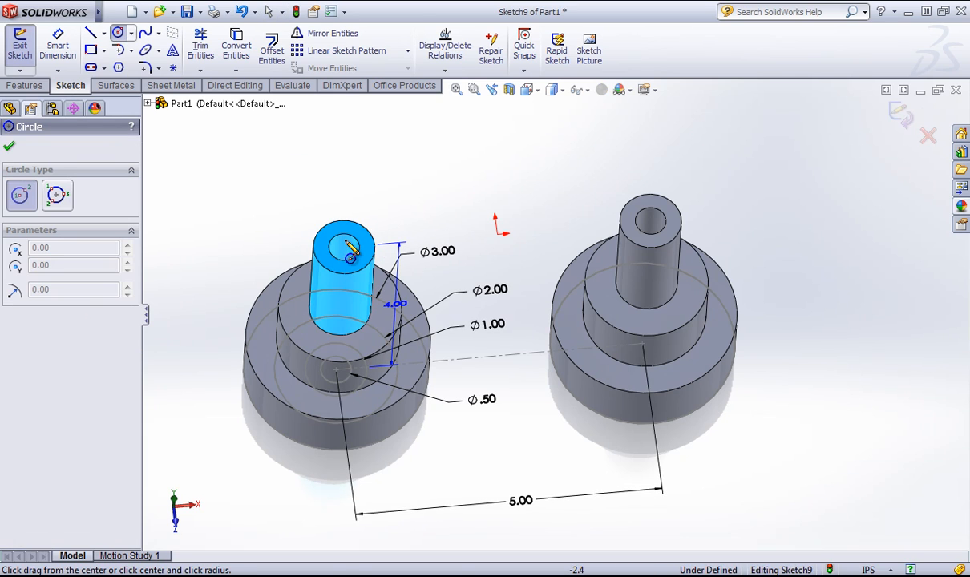
drag(345, 245, 359, 257)
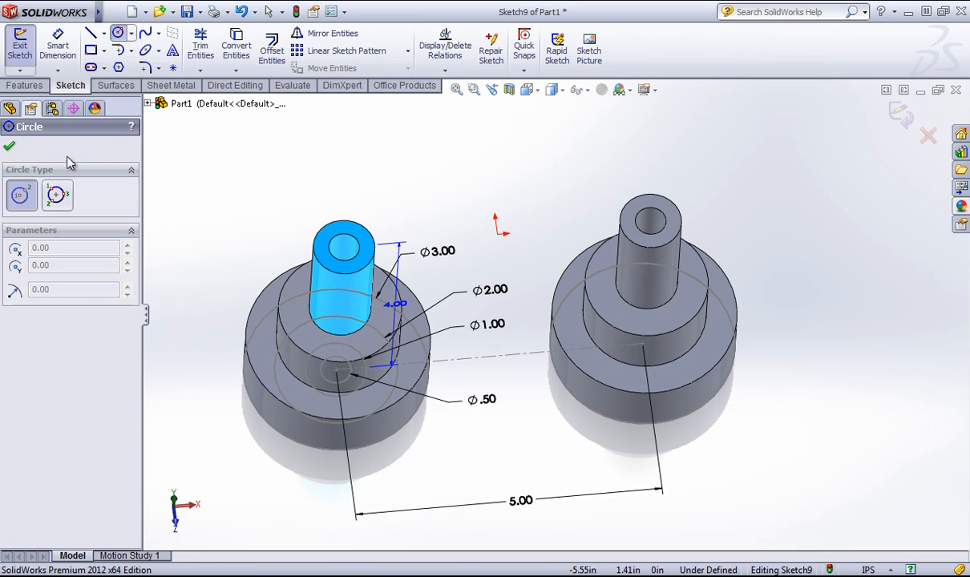
click(12, 149)
click(470, 180)
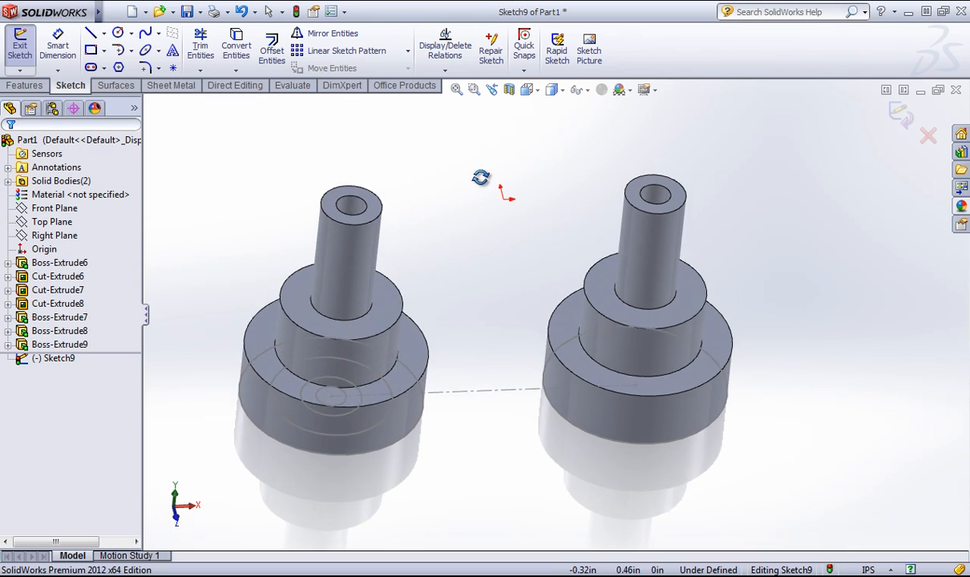
middle_drag(461, 165, 469, 197)
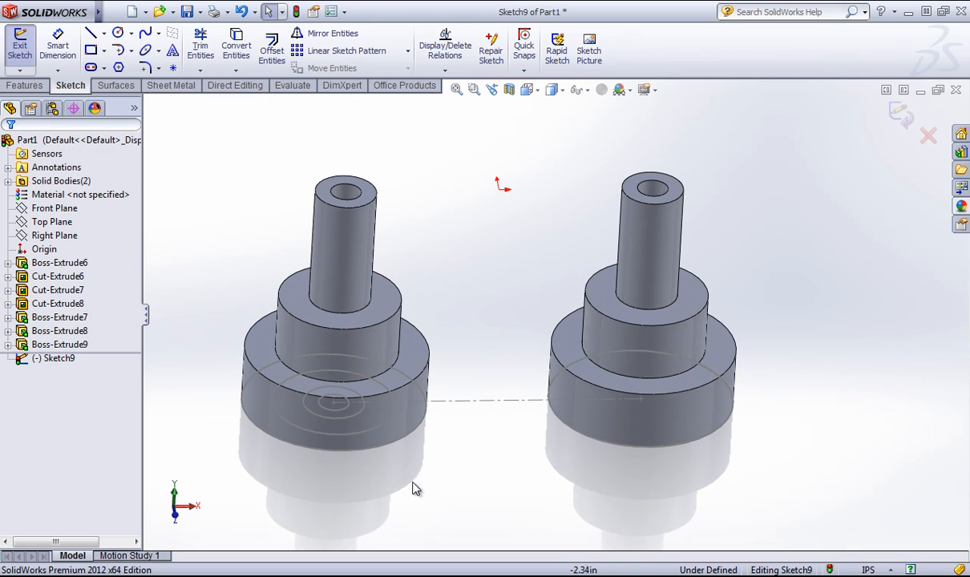